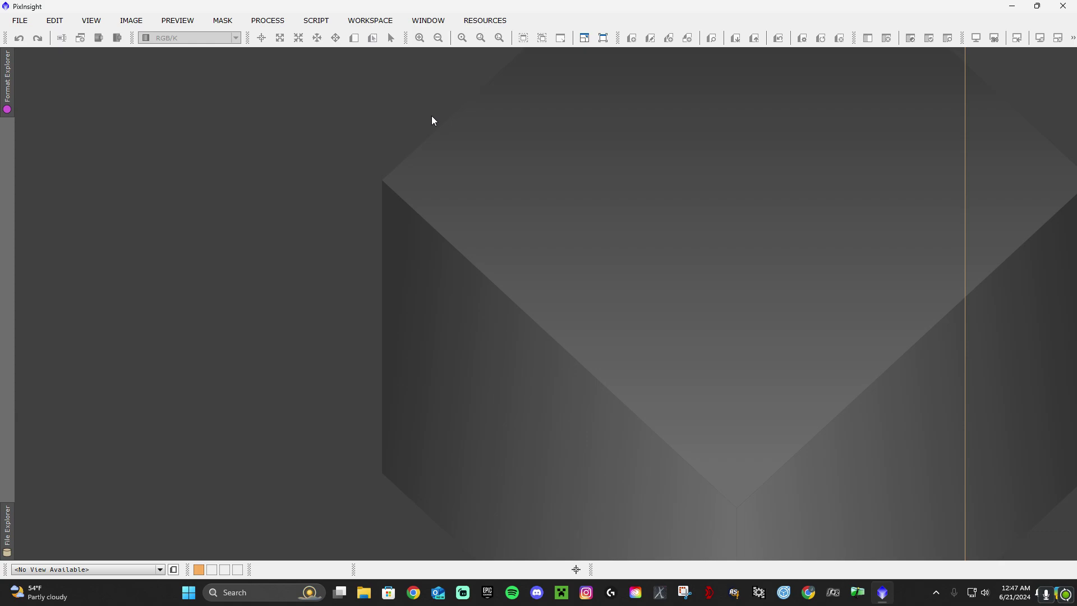
Browse the Process, Script and File menus without selecting anything.
left_click(289, 20)
left_click(290, 20)
left_click(296, 18)
left_click(319, 20)
left_click(316, 20)
left_click(316, 21)
left_click(20, 20)
left_click(208, 5)
left_click(313, 20)
left_click(312, 17)
Open the newest Ha drizzle masterLight file from Downloads/master.
left_click(19, 19)
left_click(200, 42)
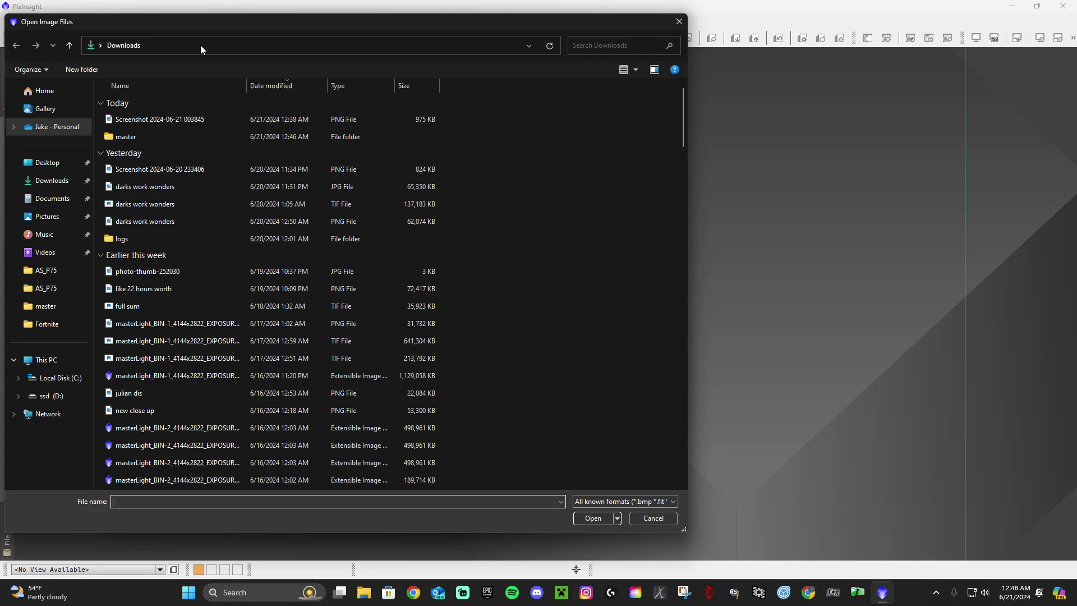
double_click(277, 136)
left_click(267, 124)
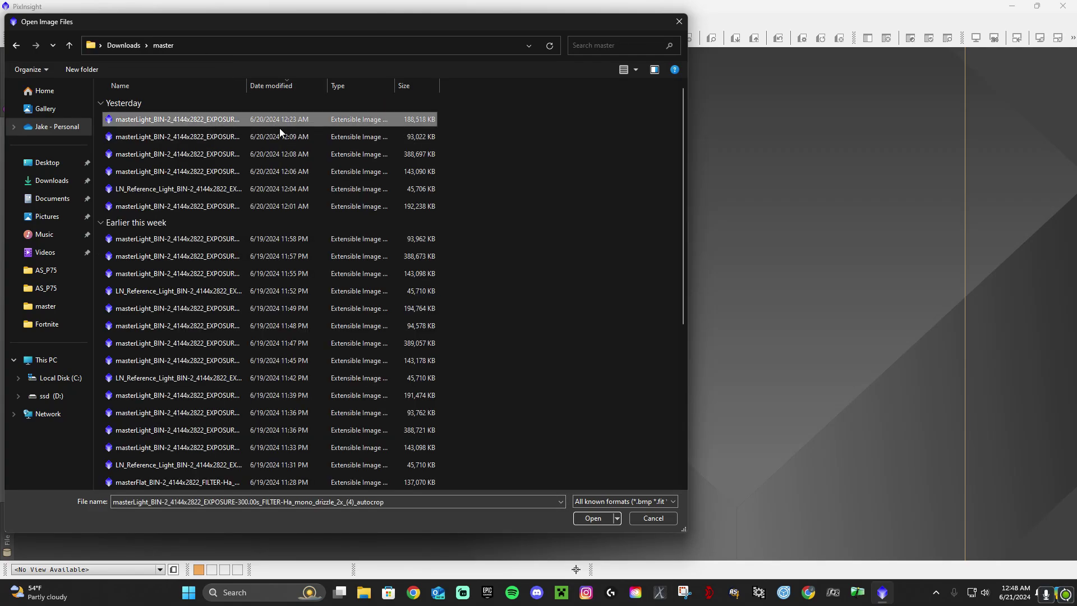
double_click(369, 117)
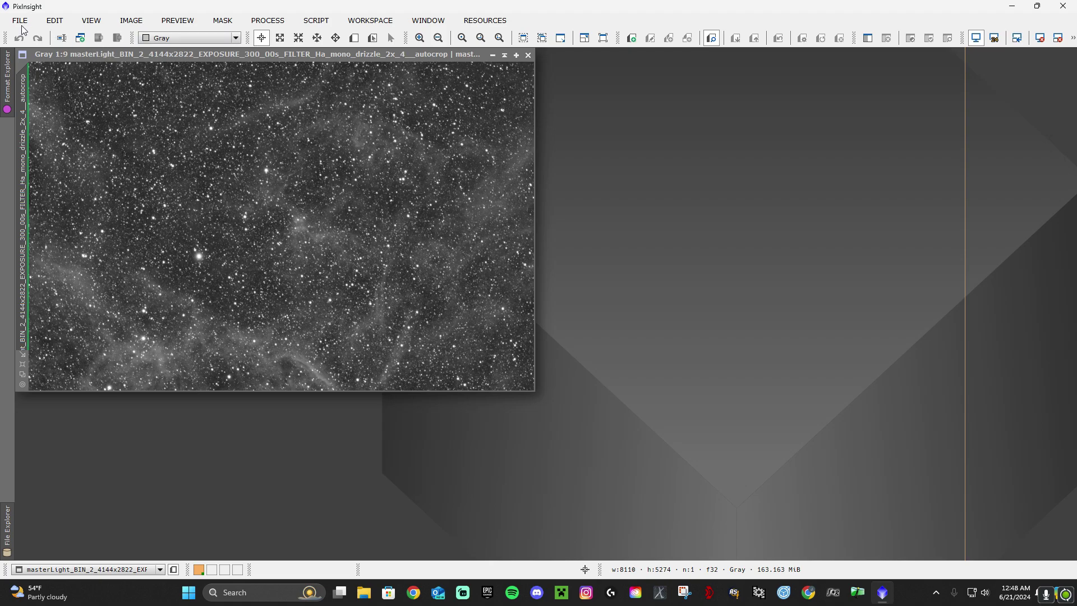
Open the 12:01 AM Ha drizzle autocrop panel file.
left_click(19, 20)
left_click(50, 35)
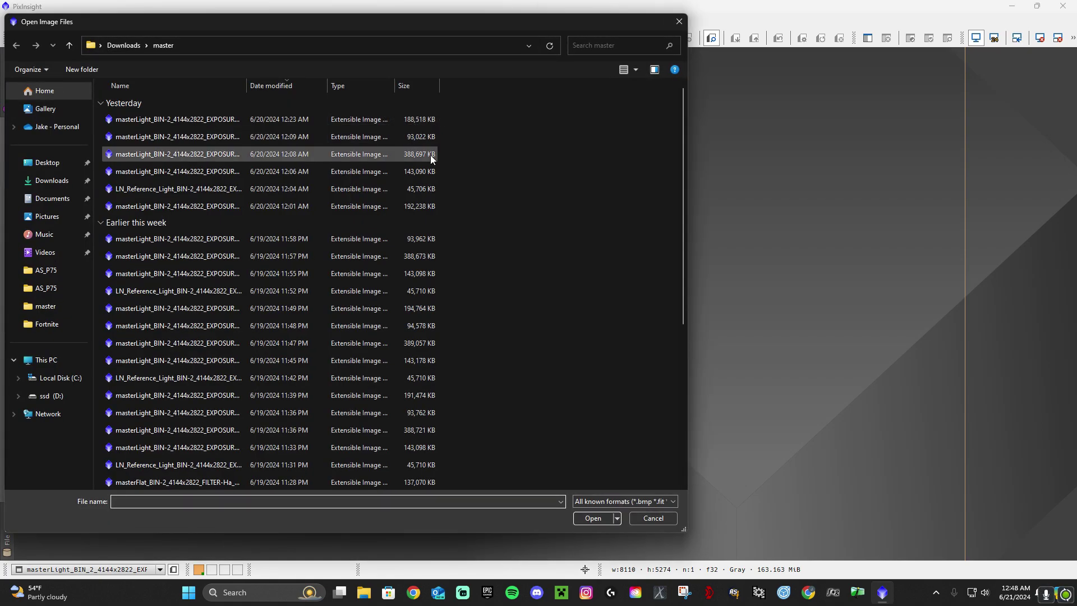
left_click(425, 173)
left_click(423, 189)
left_click(423, 207)
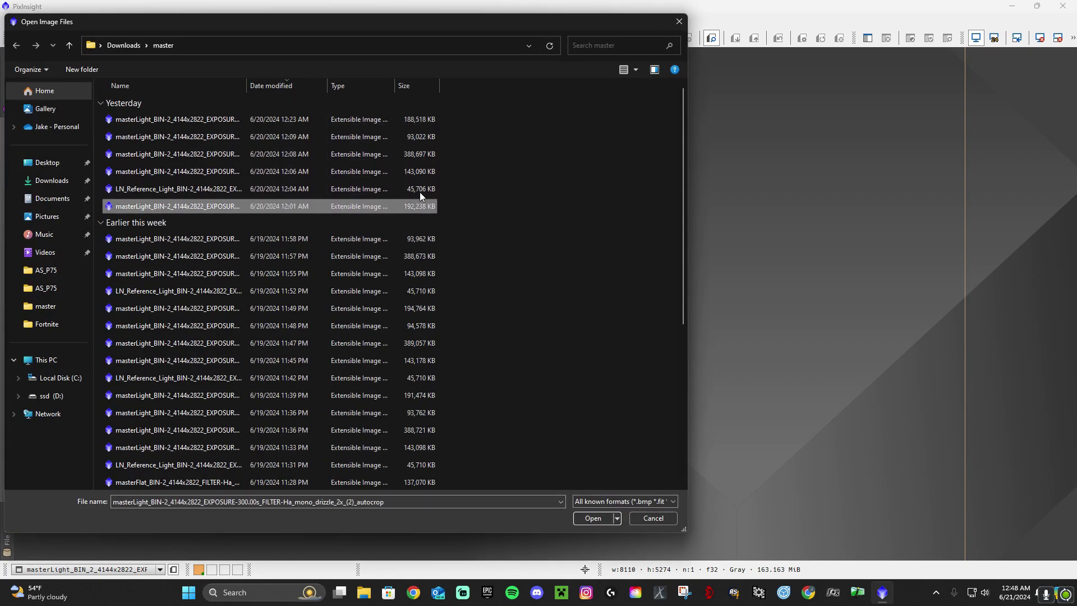
key("Return")
Open the 11:49 PM Ha drizzle autocrop panel file.
left_click(51, 20)
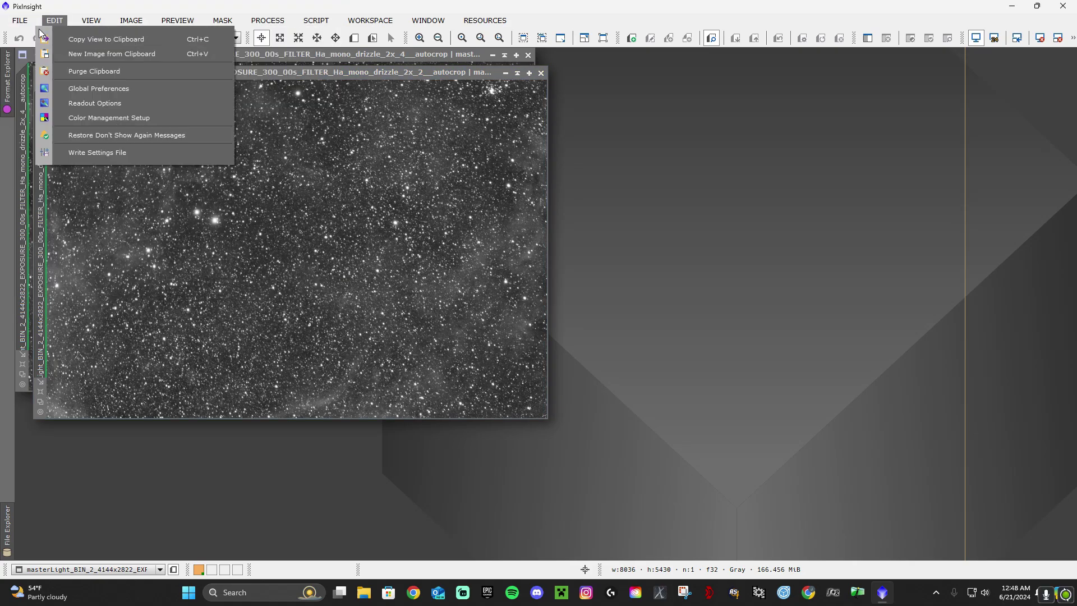
left_click(38, 36)
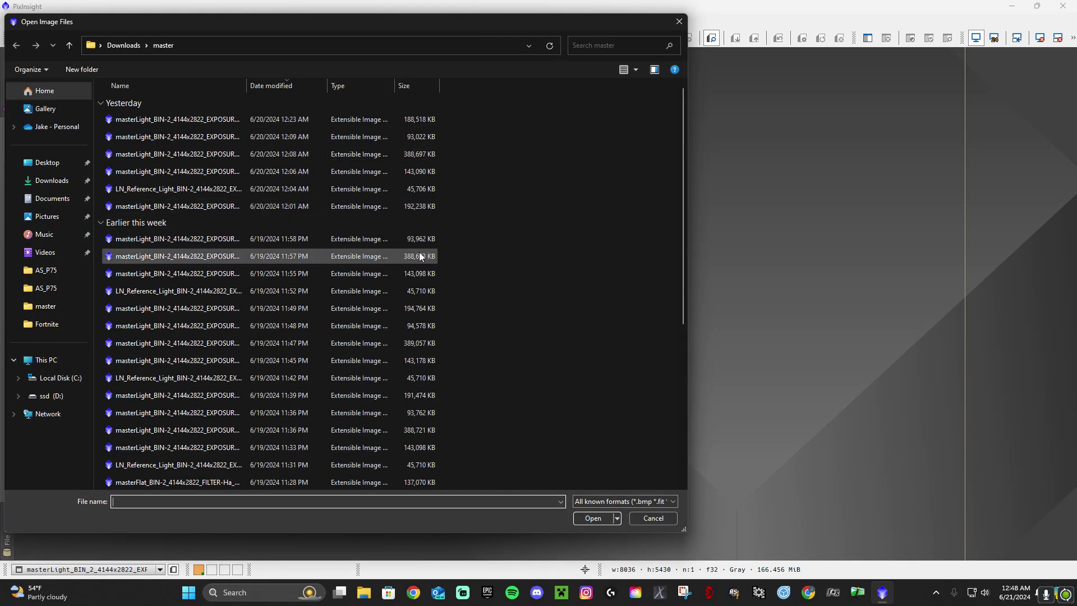
left_click(420, 274)
left_click(425, 306)
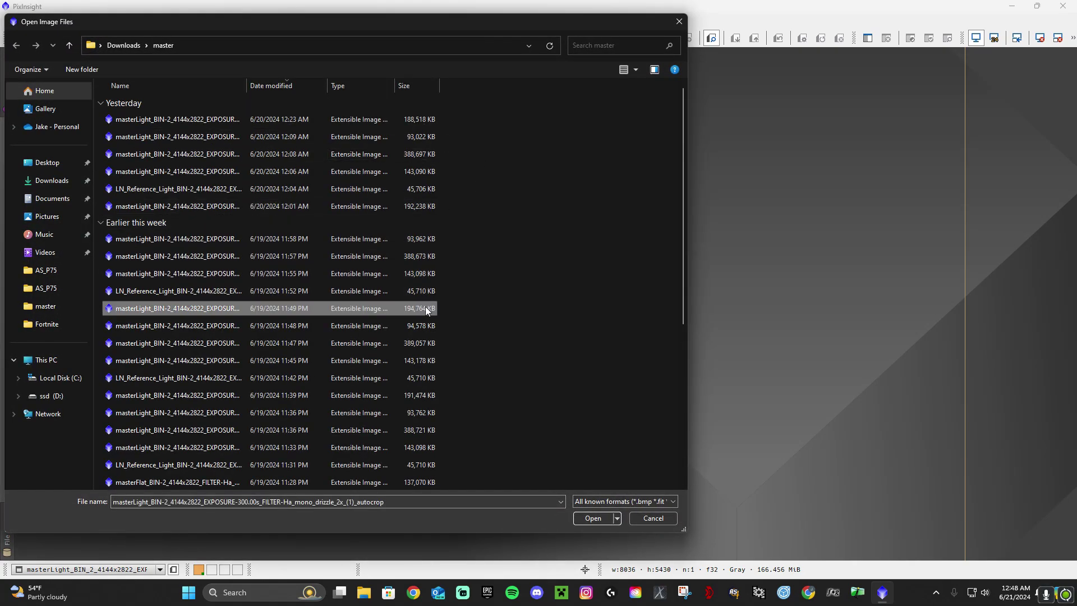
double_click(425, 309)
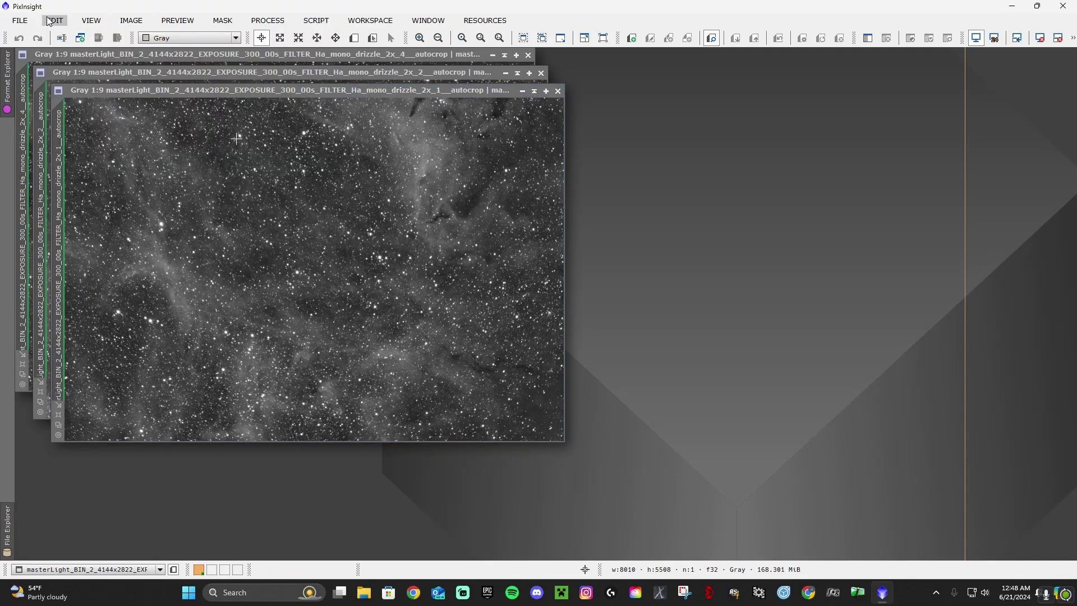
Open the 11:39 PM Ha drizzle autocrop panel file as the fourth window.
left_click(19, 21)
left_click(38, 35)
left_click(433, 308)
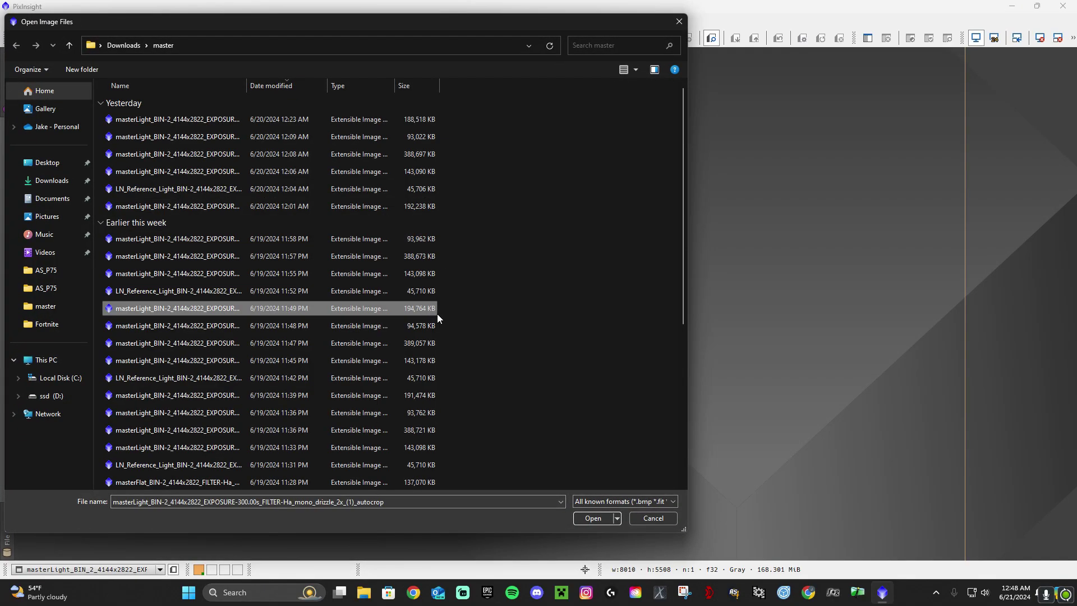
left_click(431, 363)
left_click(433, 396)
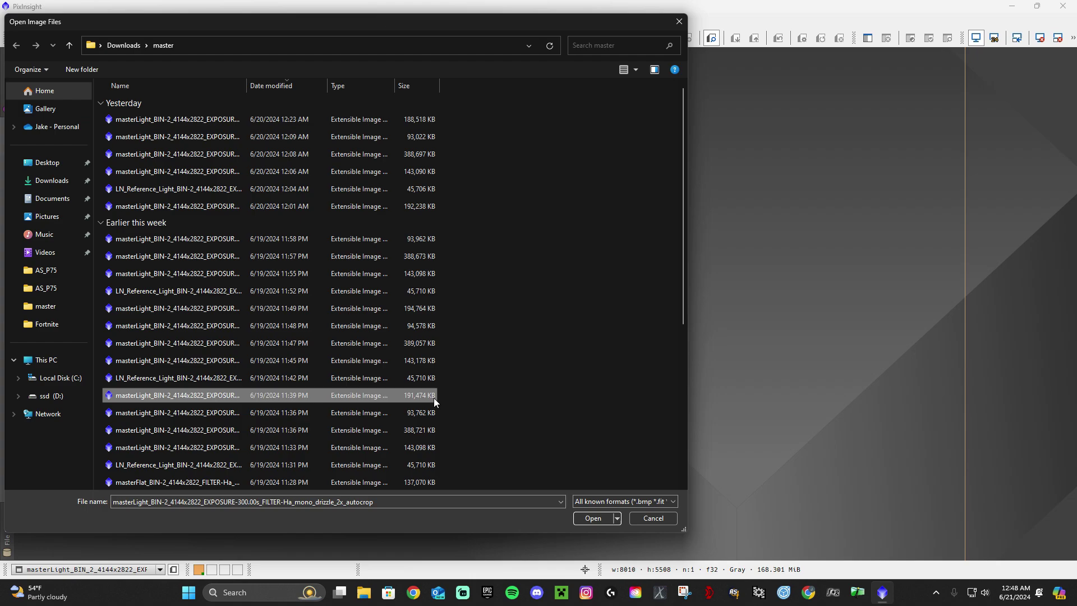
double_click(433, 397)
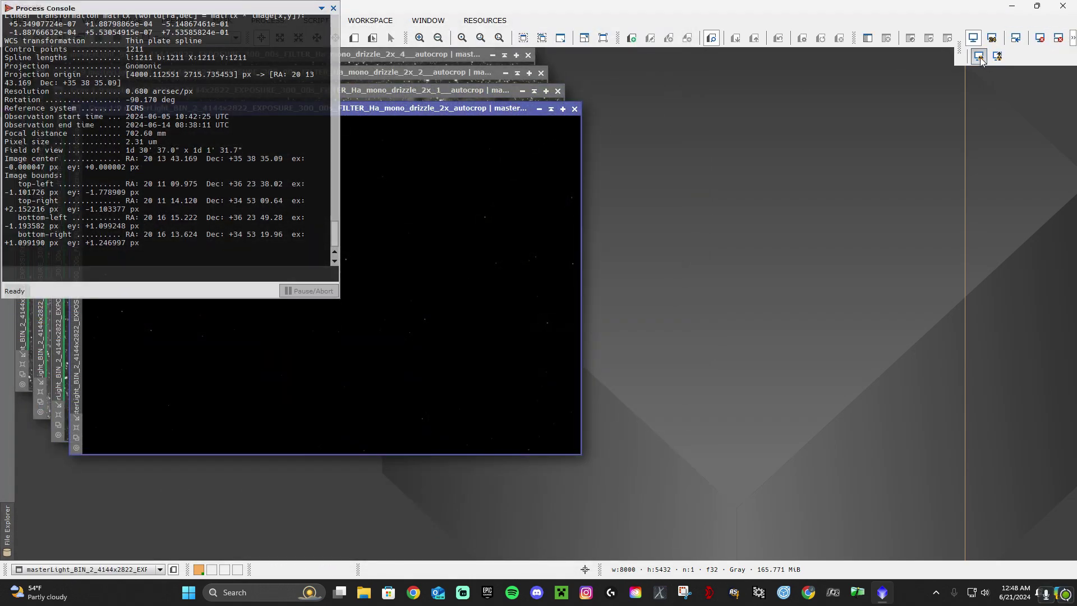
Auto-stretch the dark fourth panel, close the console and drag the panel windows apart.
left_click(978, 55)
left_click(334, 8)
mouse_move(363, 107)
left_mouse_down()
mouse_move(747, 153)
mouse_move(818, 129)
left_mouse_up()
left_click_drag(494, 91, 519, 162)
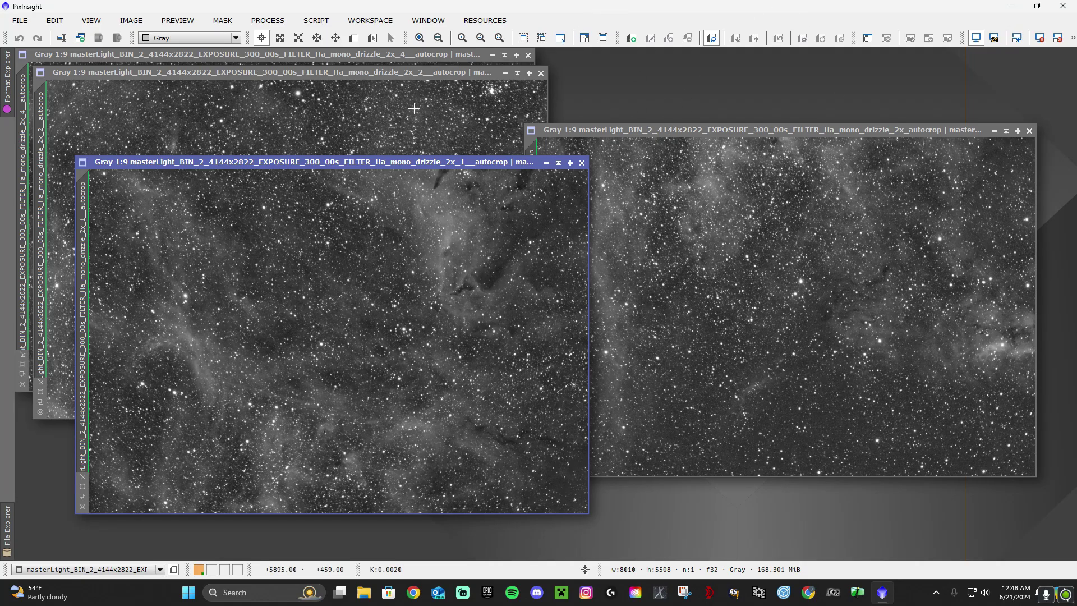
mouse_move(397, 162)
left_mouse_down()
mouse_move(637, 264)
mouse_move(623, 159)
left_mouse_up()
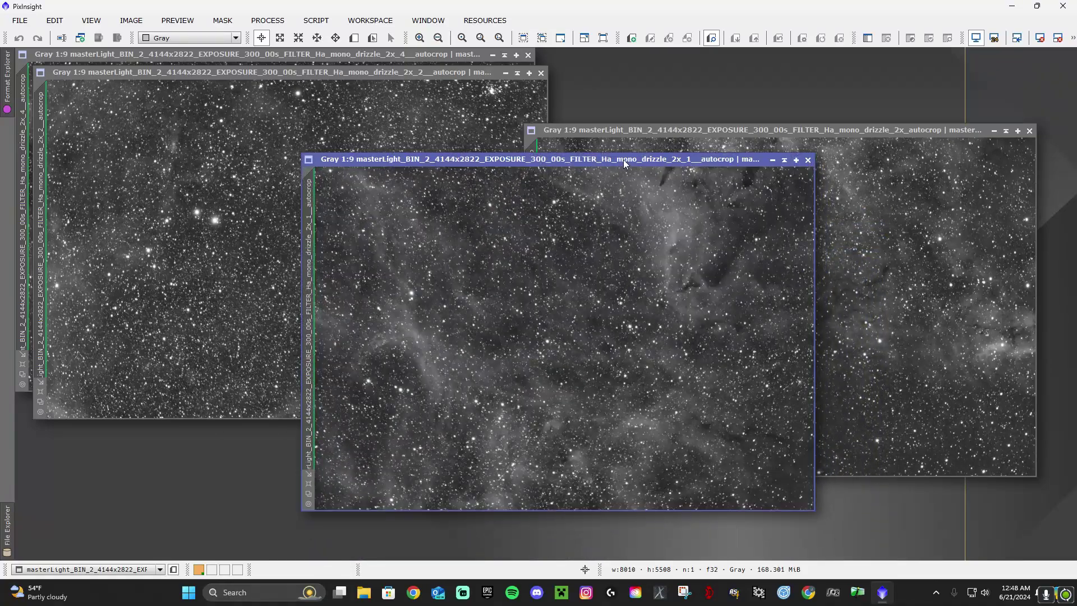
left_click(268, 20)
mouse_move(351, 12)
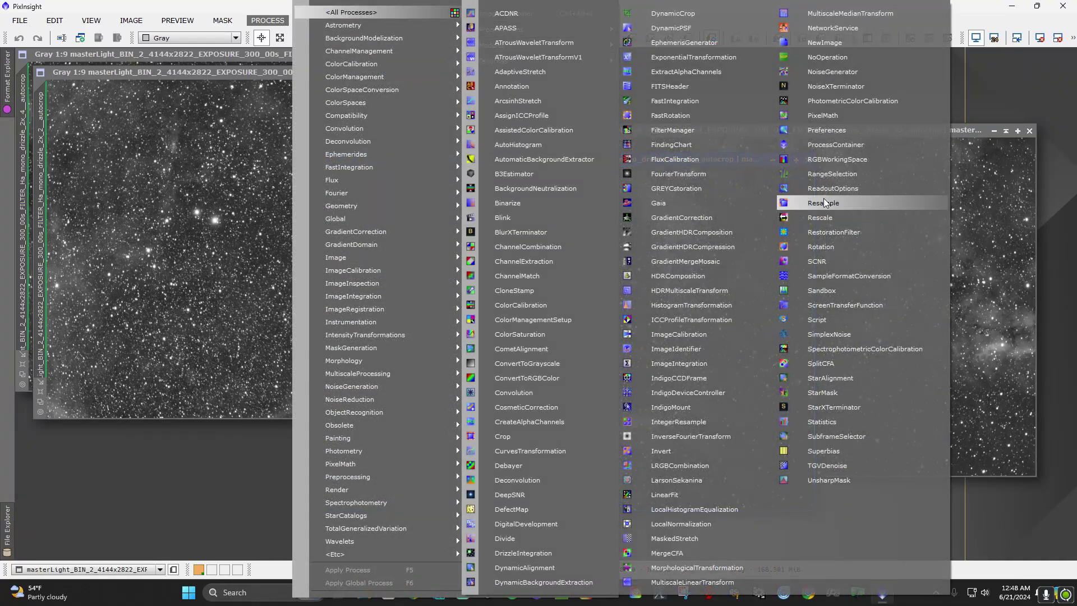
left_click(762, 212)
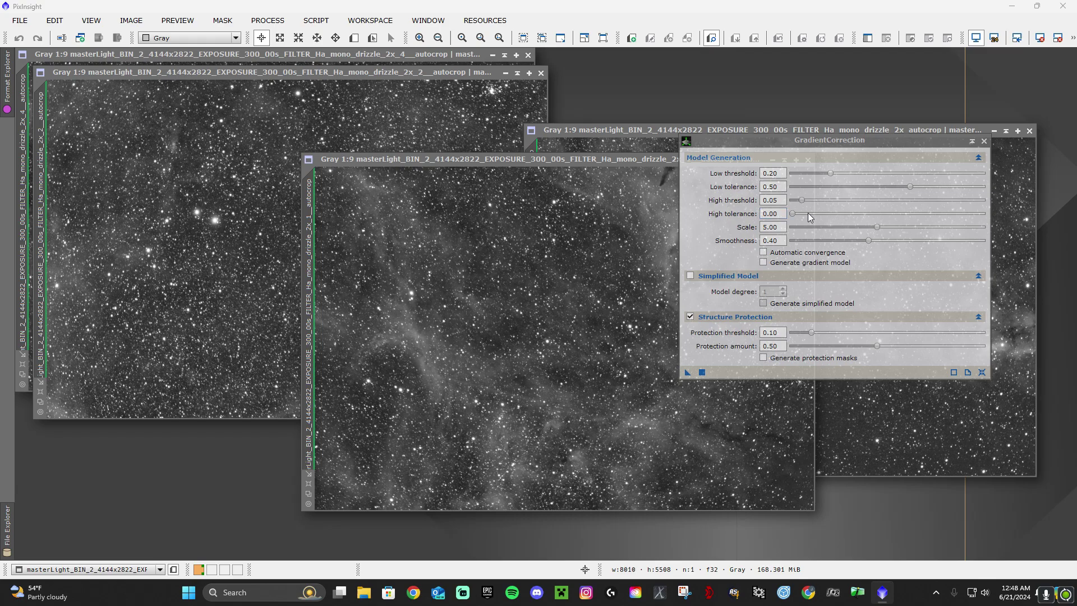
left_click(788, 252)
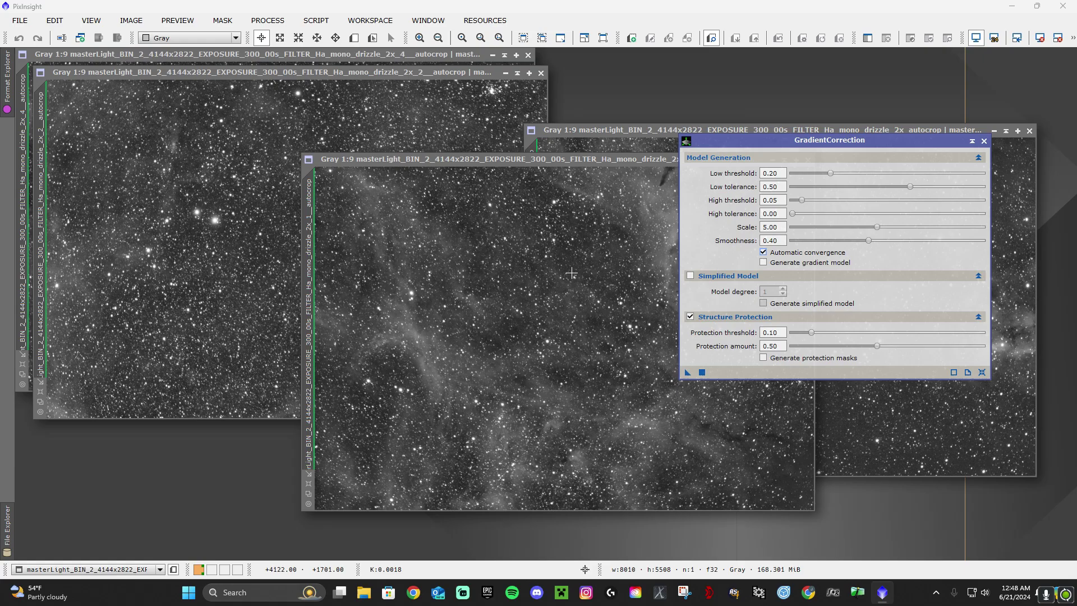
left_click(802, 200)
left_click(984, 140)
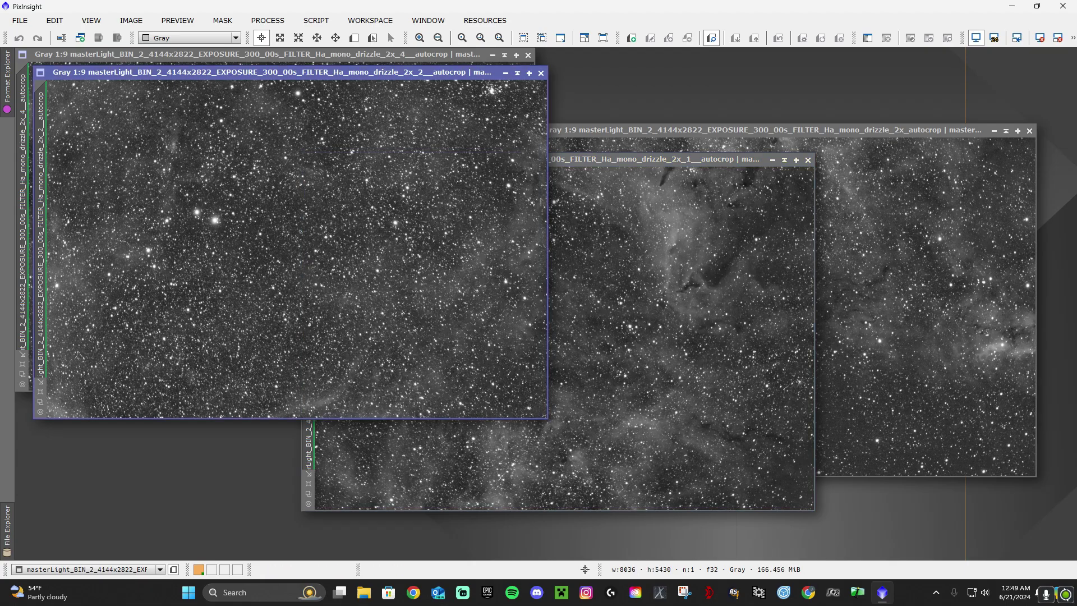
left_click(809, 160)
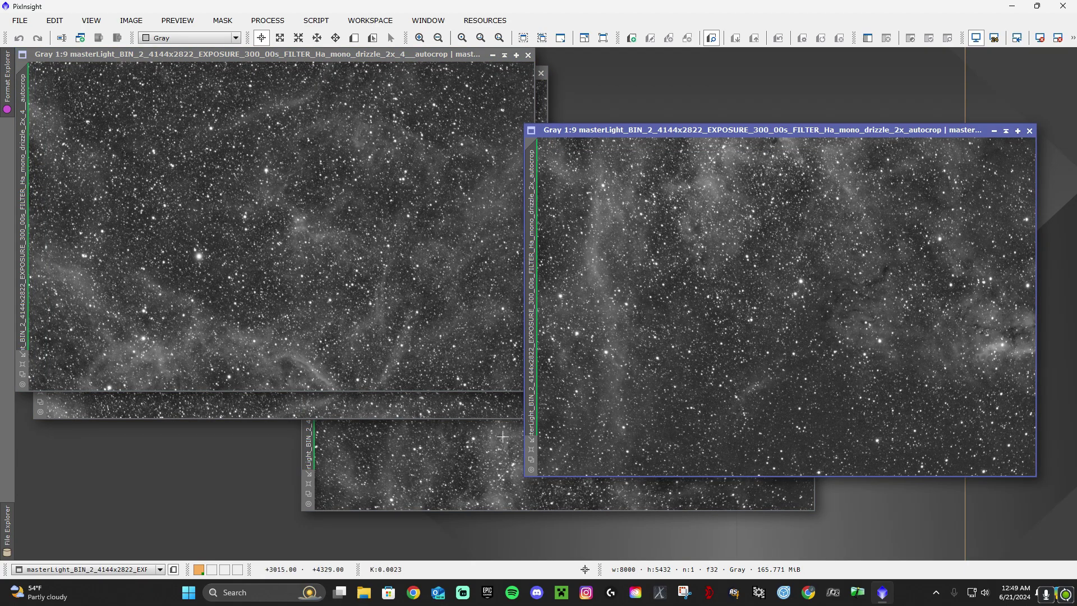
left_click(268, 21)
mouse_move(351, 12)
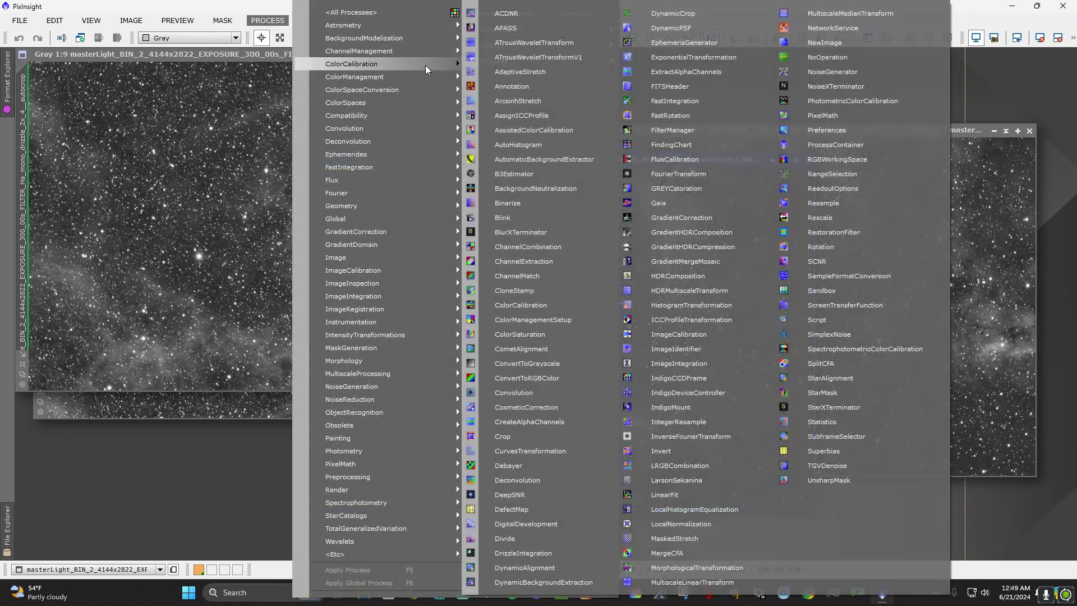
left_click(681, 217)
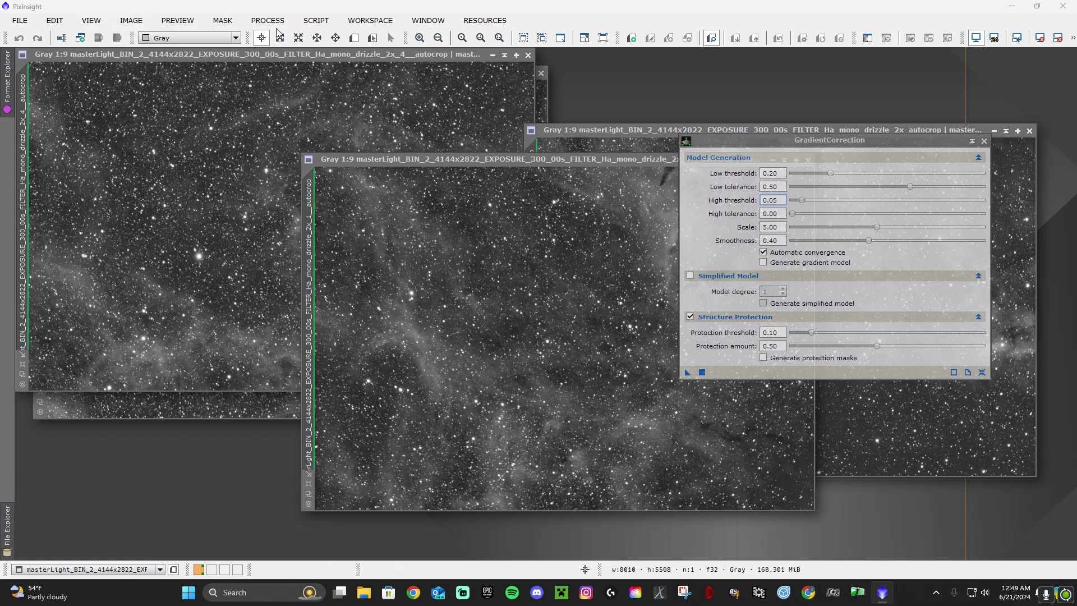
left_click(24, 22)
left_click(43, 40)
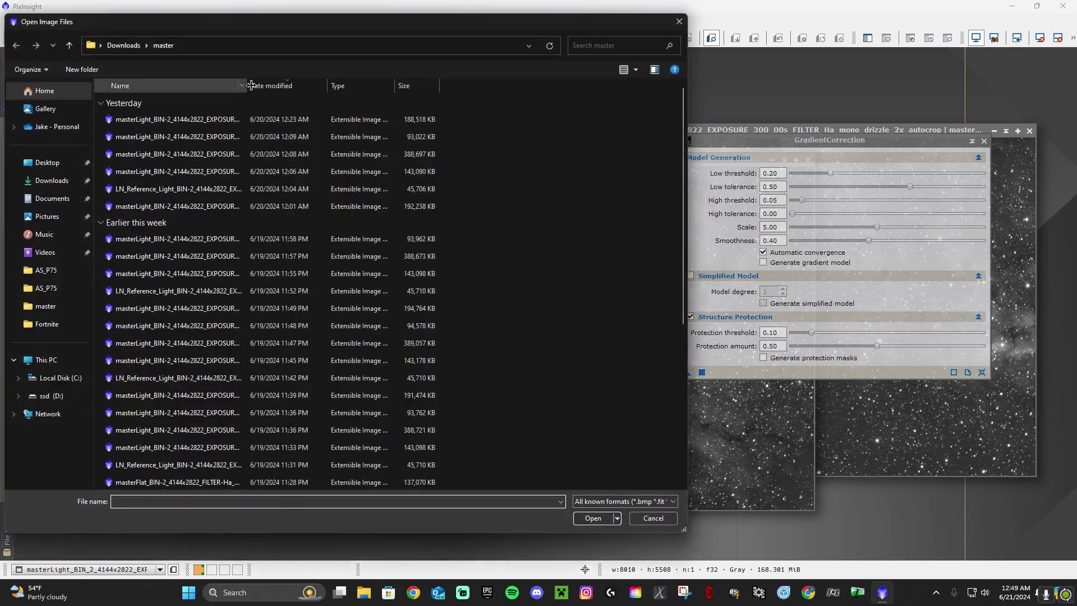
left_click(680, 12)
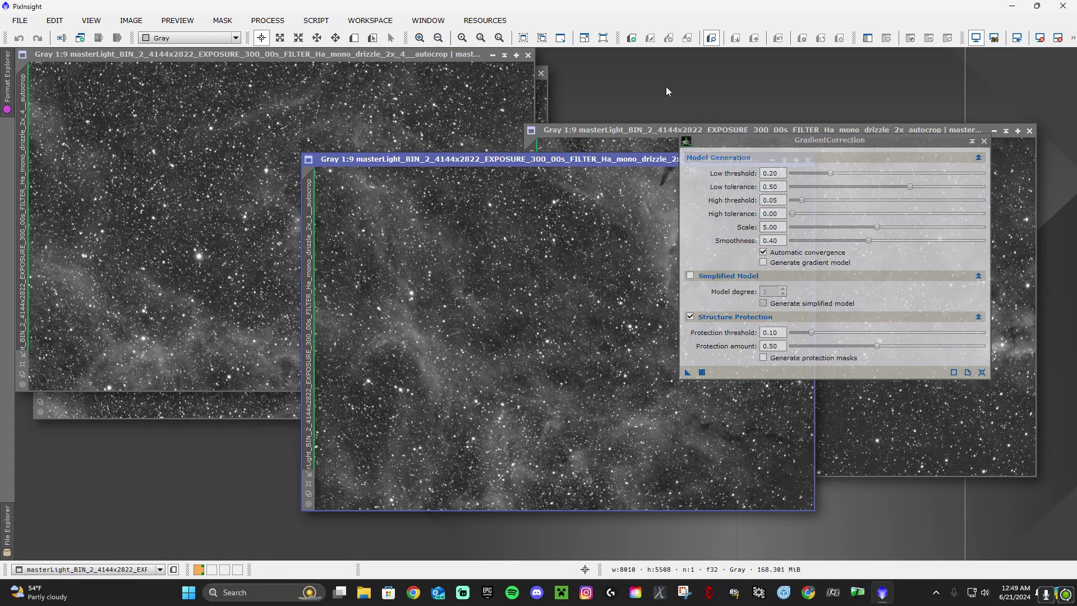
left_click(278, 21)
mouse_move(364, 38)
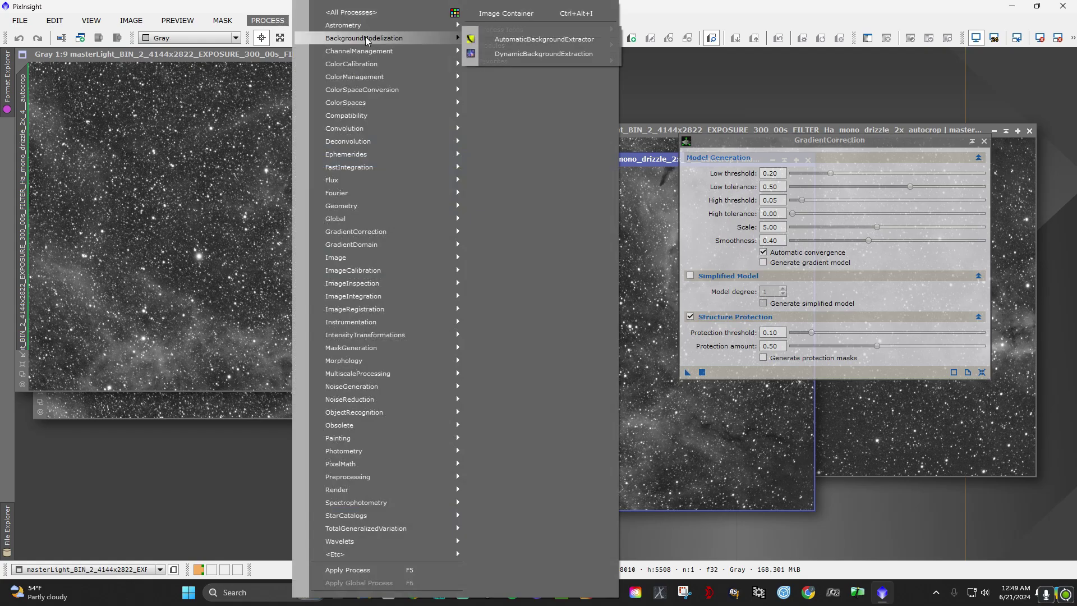
left_click(545, 39)
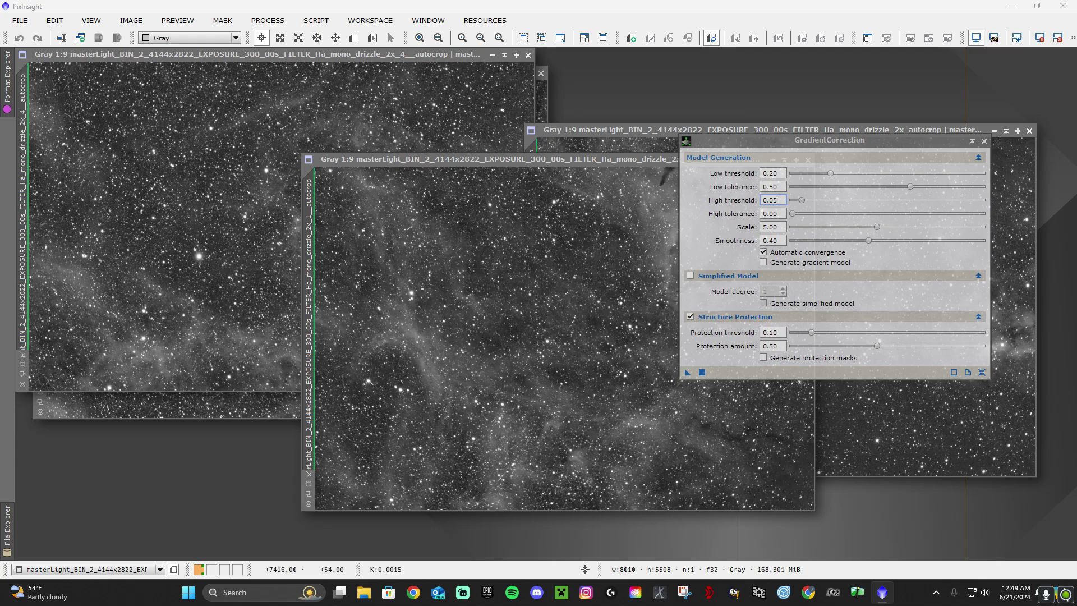
left_click(983, 140)
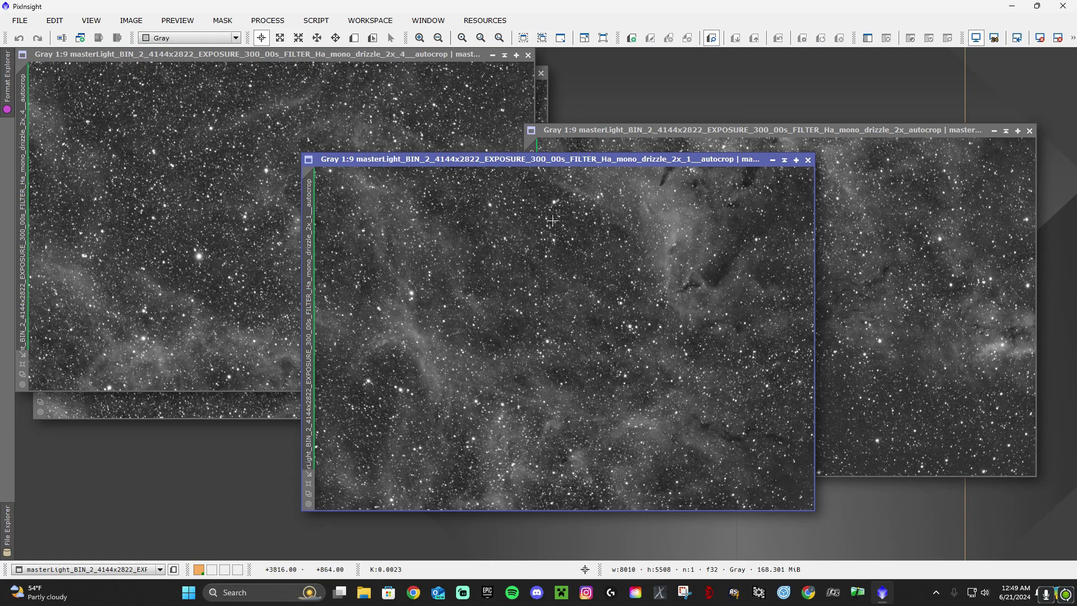
Move the middle window aside and close all four Ha panel image windows.
left_click_drag(740, 159, 624, 143)
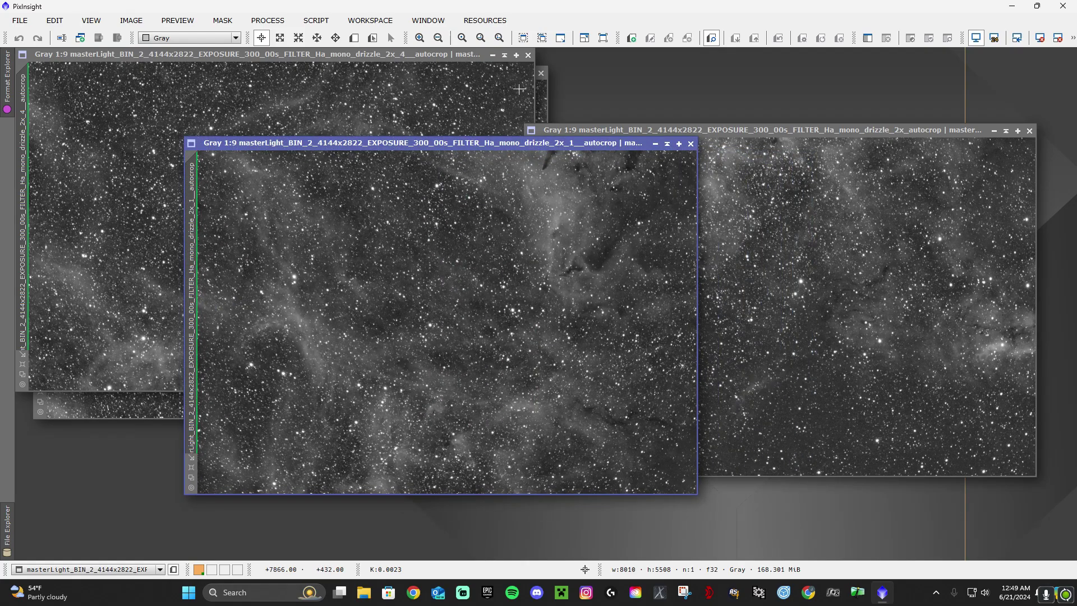
left_click(691, 145)
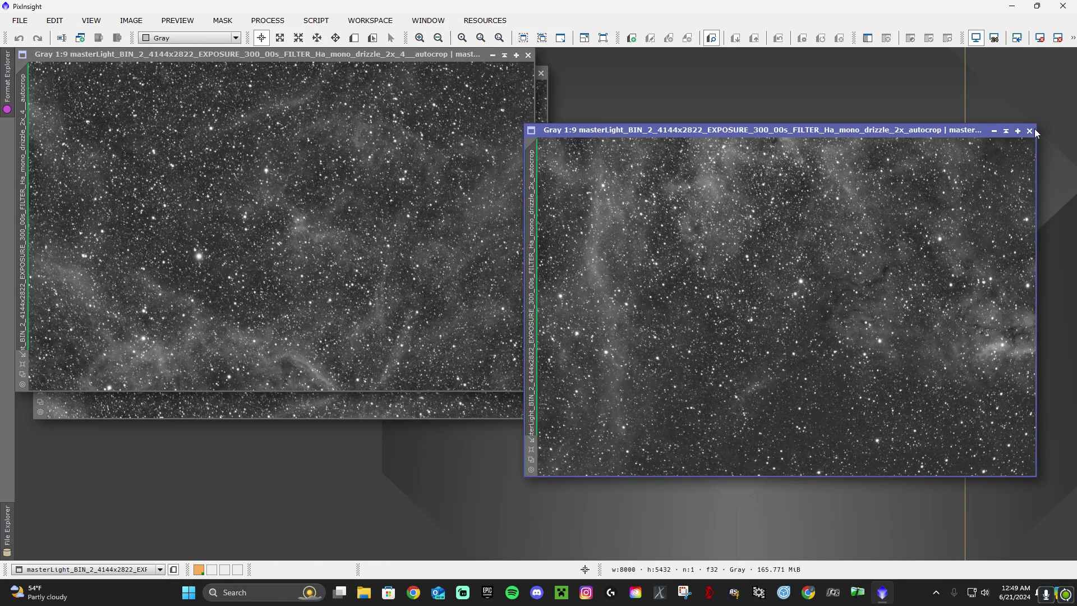
left_click(1029, 130)
left_click(527, 55)
left_click(540, 72)
left_click(316, 20)
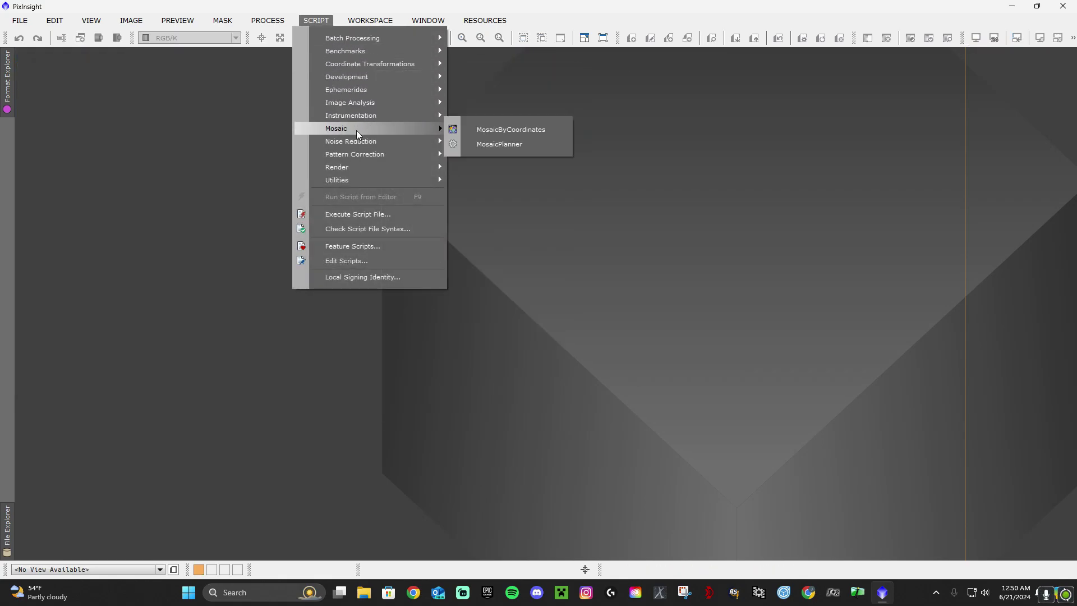
mouse_move(351, 102)
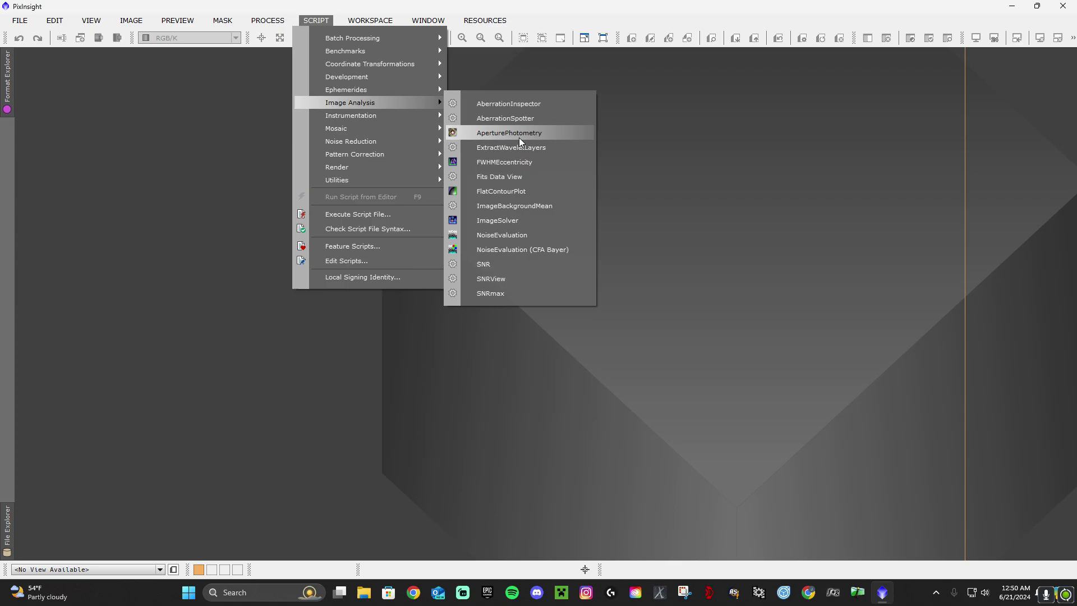
Launch ImageSolver, clear its target list and add the four autocrop Ha panel files.
left_click(528, 219)
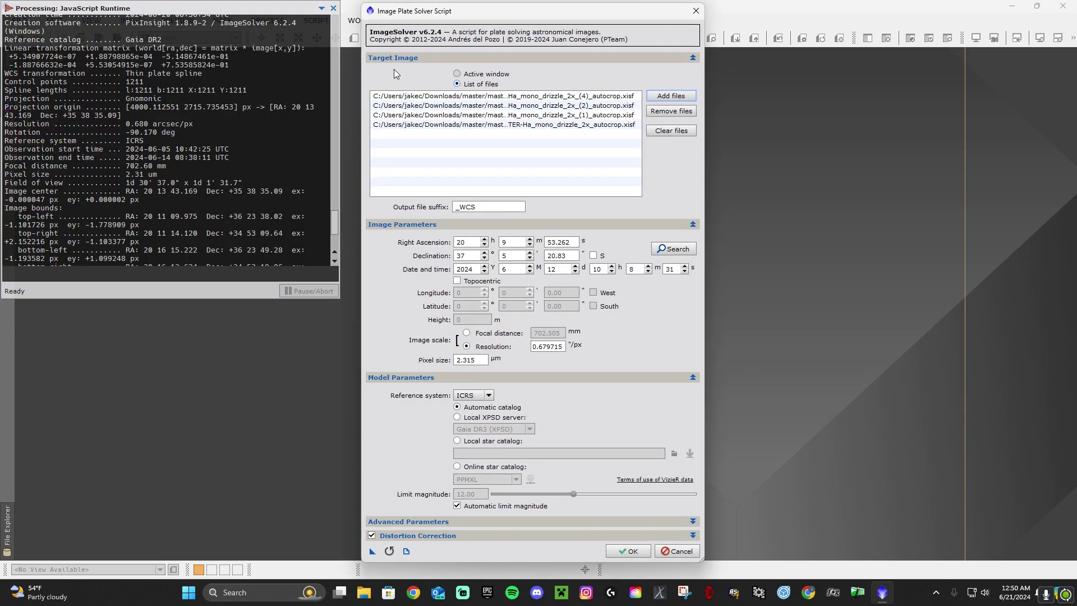
left_click(671, 130)
left_click(670, 95)
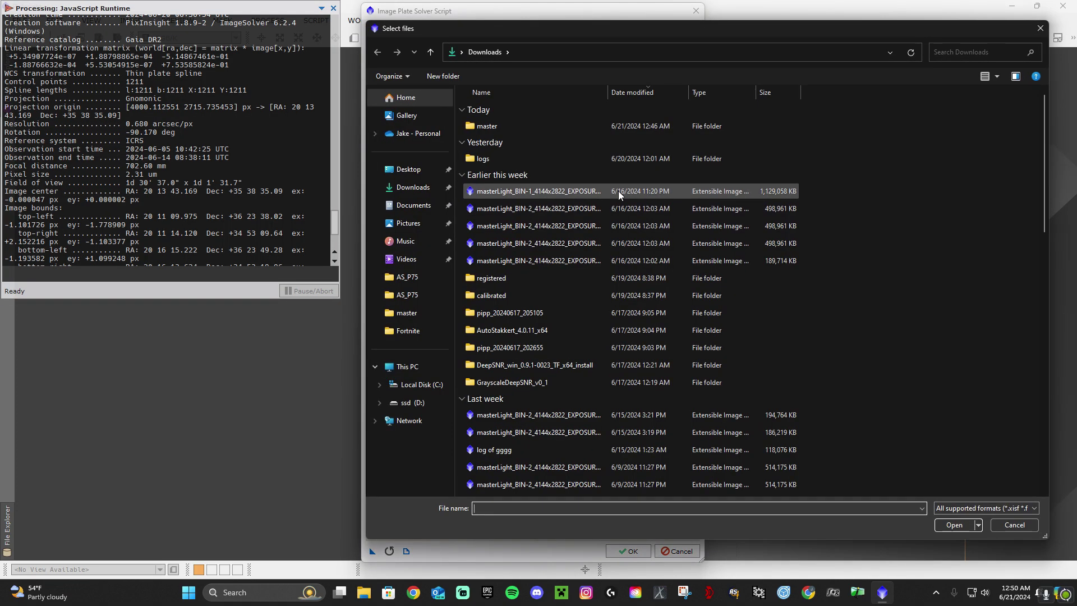
double_click(581, 126)
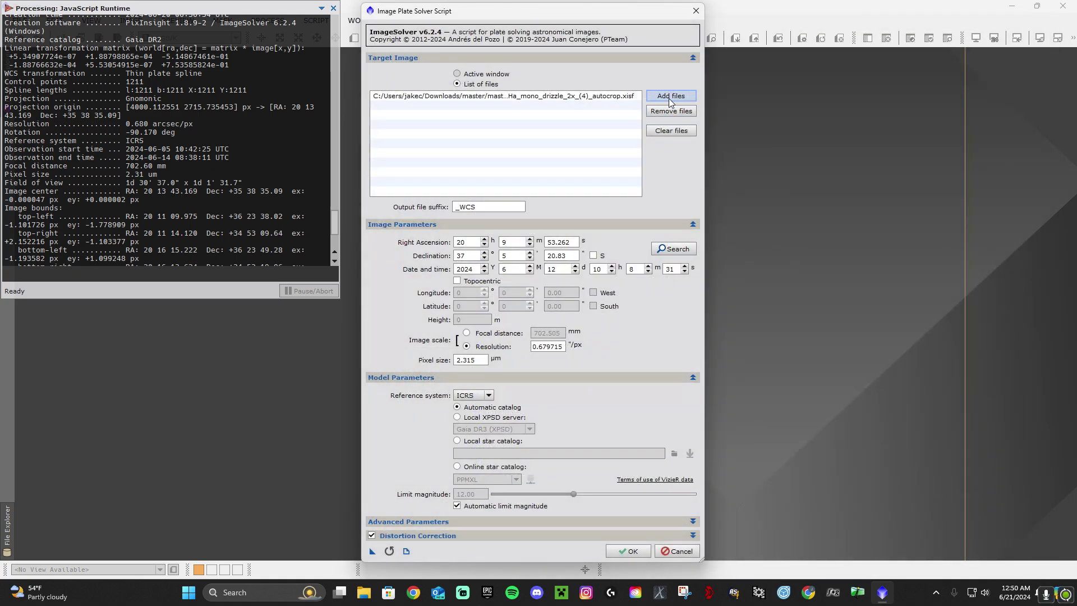
left_click(671, 97)
double_click(761, 212)
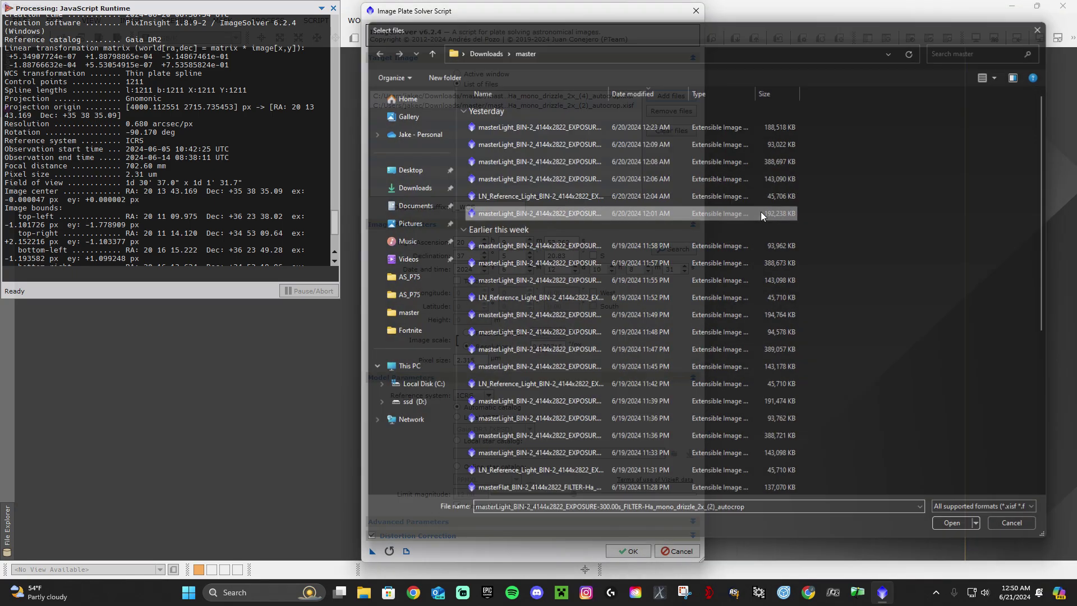
key("space")
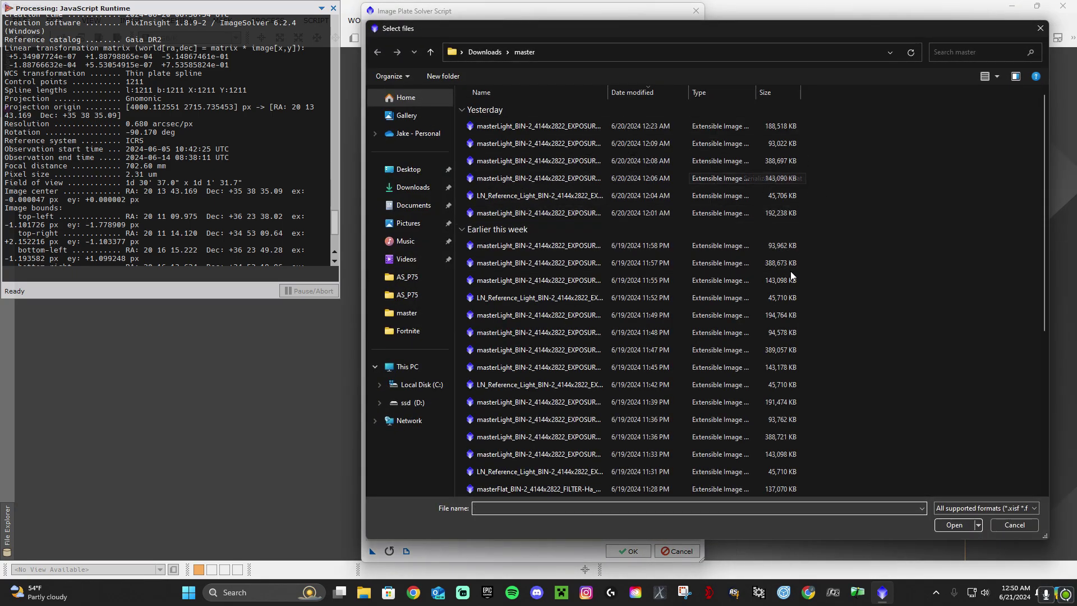
left_click(796, 308)
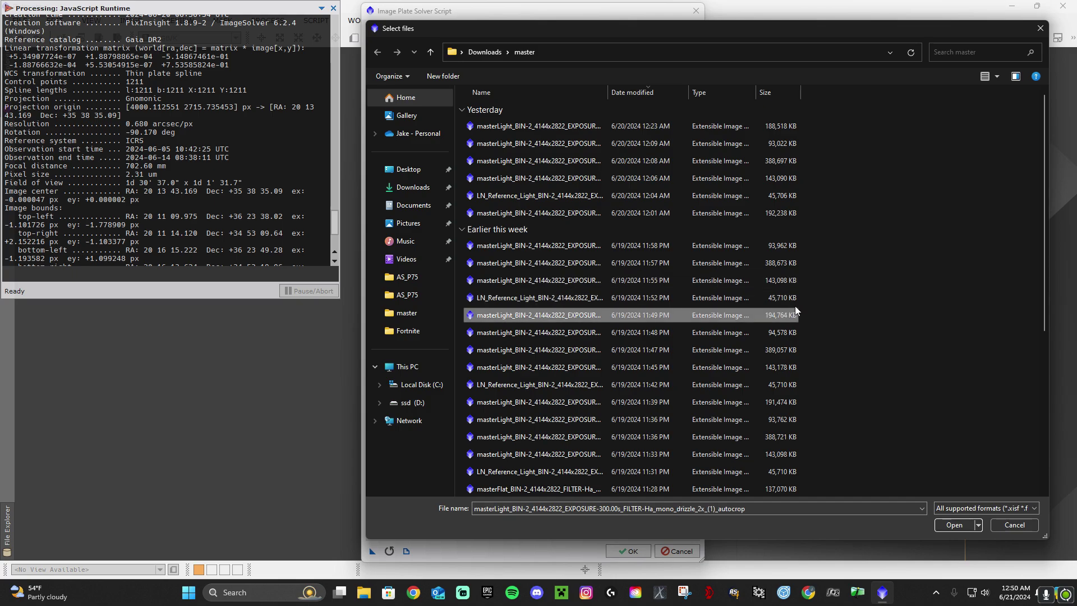
double_click(794, 315)
left_click(671, 97)
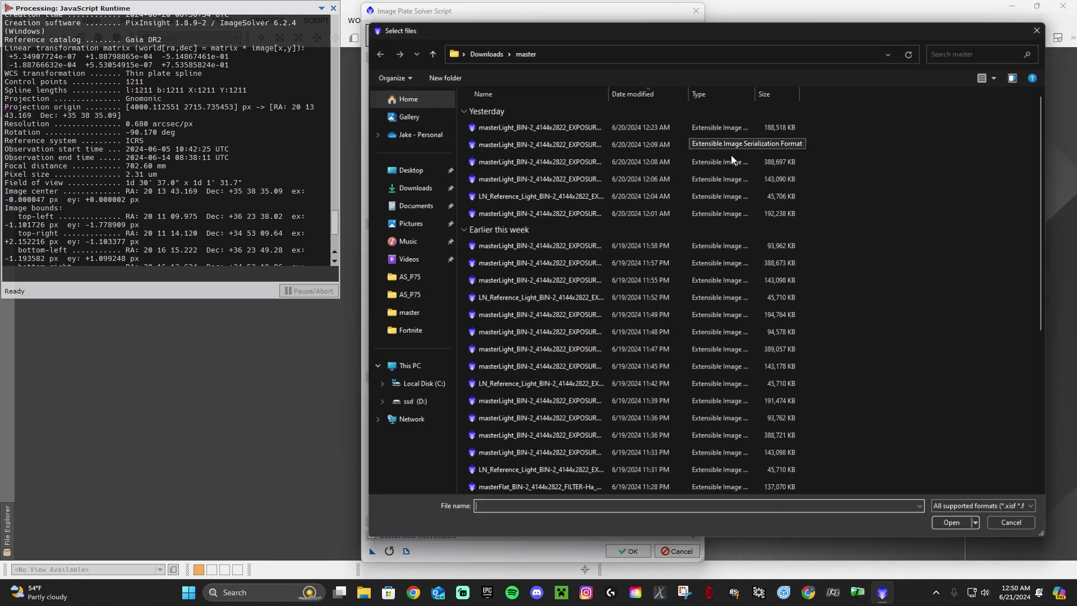
double_click(787, 400)
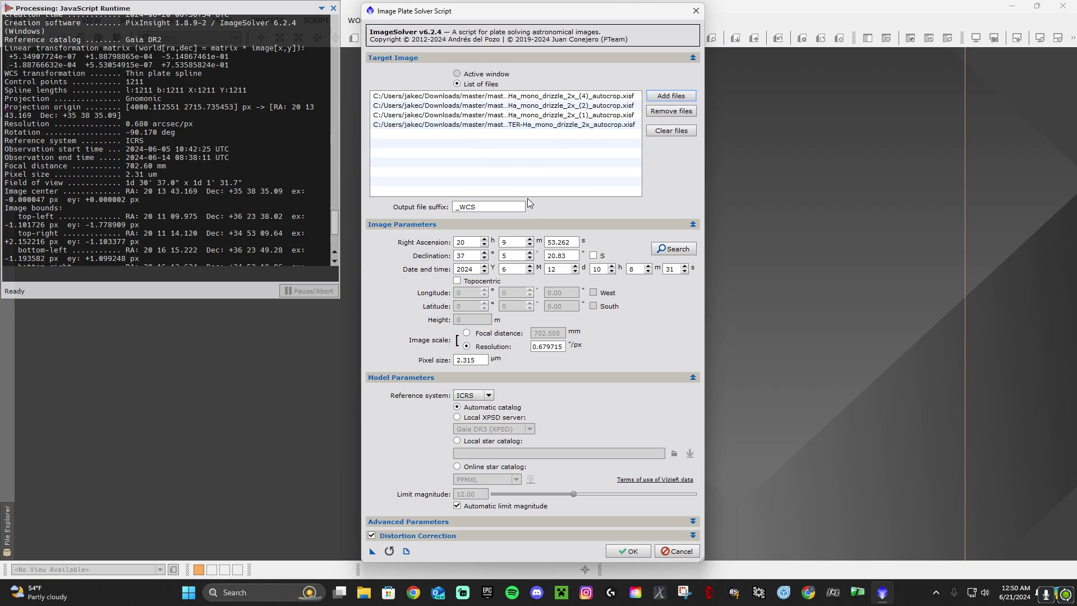
Run ImageSolver on the four panels and close the console after it finishes without errors.
left_click(627, 550)
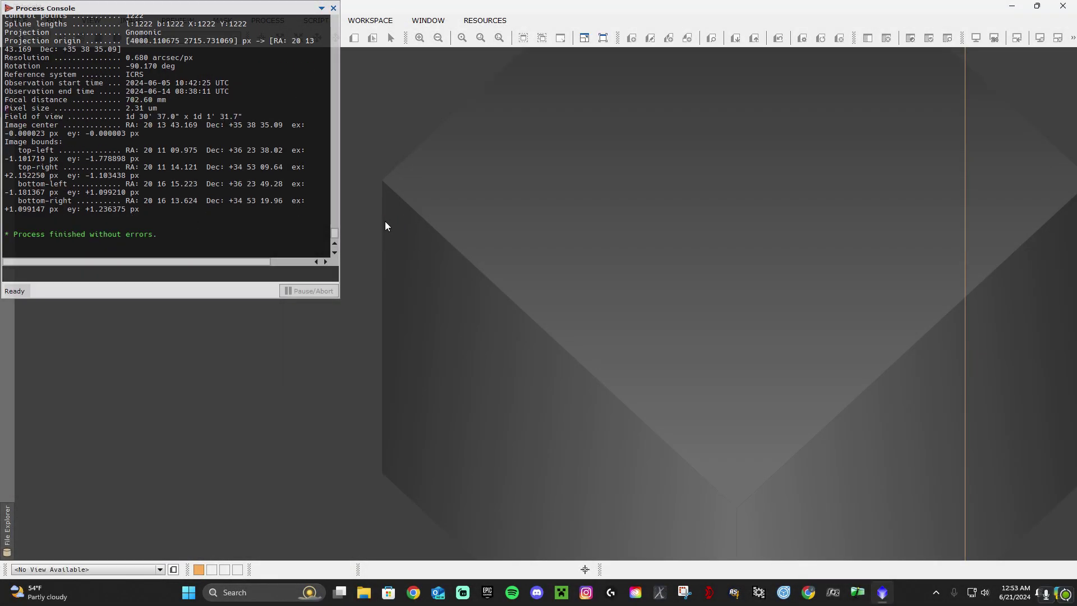
left_click(333, 8)
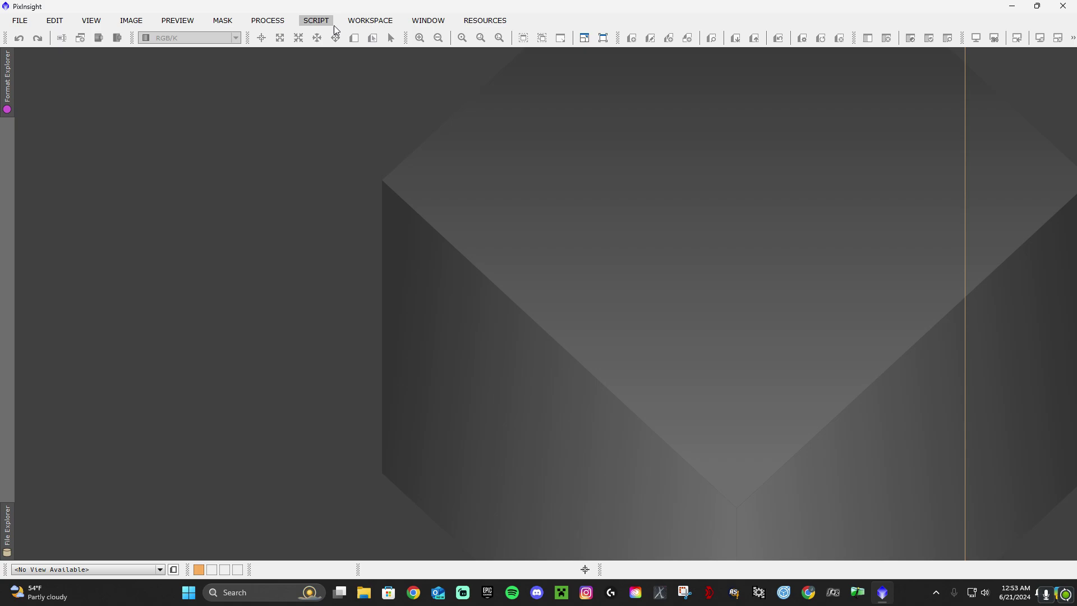
mouse_move(337, 128)
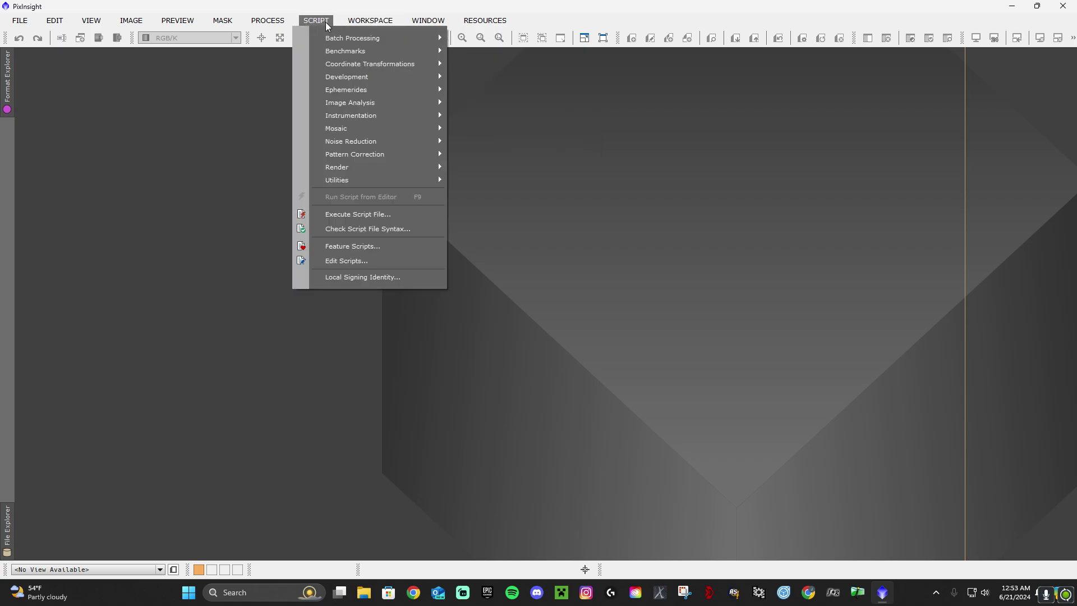
Launch MosaicByCoordinates, clear its inputs and add today's four autocrop_WCS panel files.
left_click(487, 134)
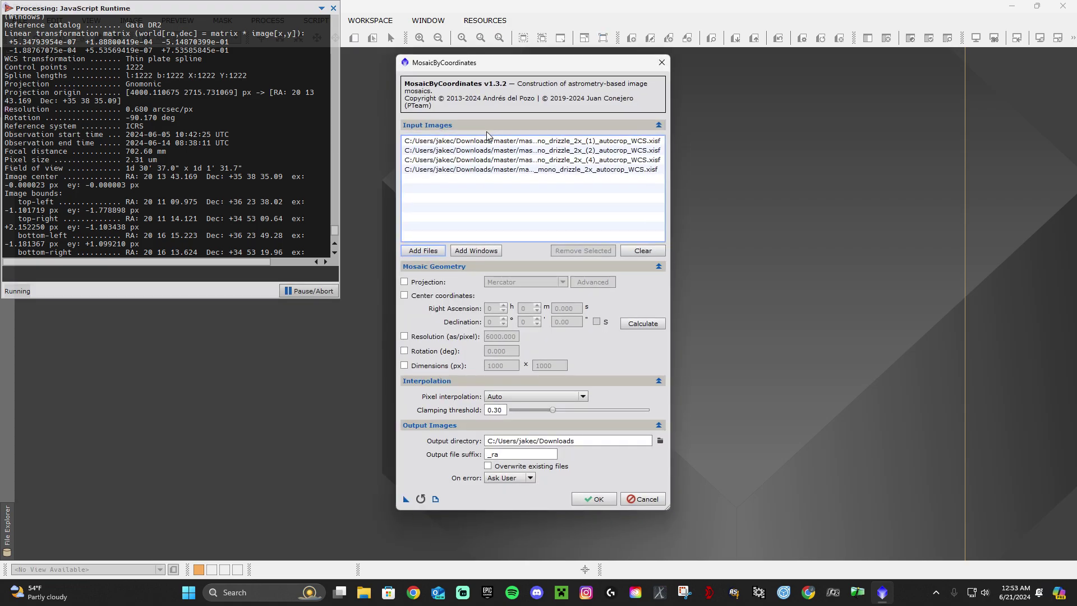
left_click(638, 254)
left_click(423, 251)
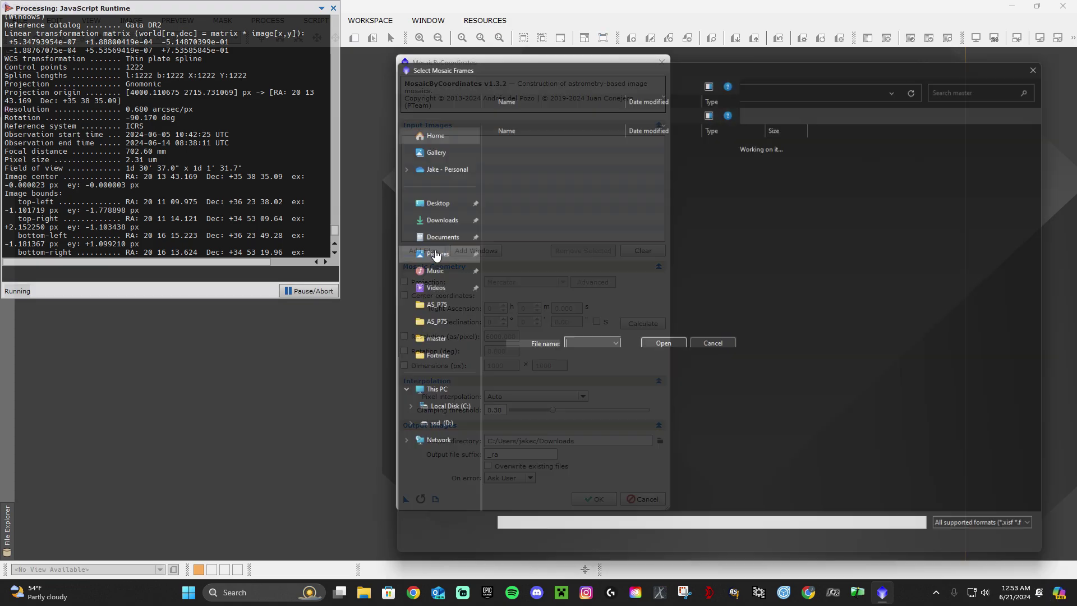
left_click(674, 183)
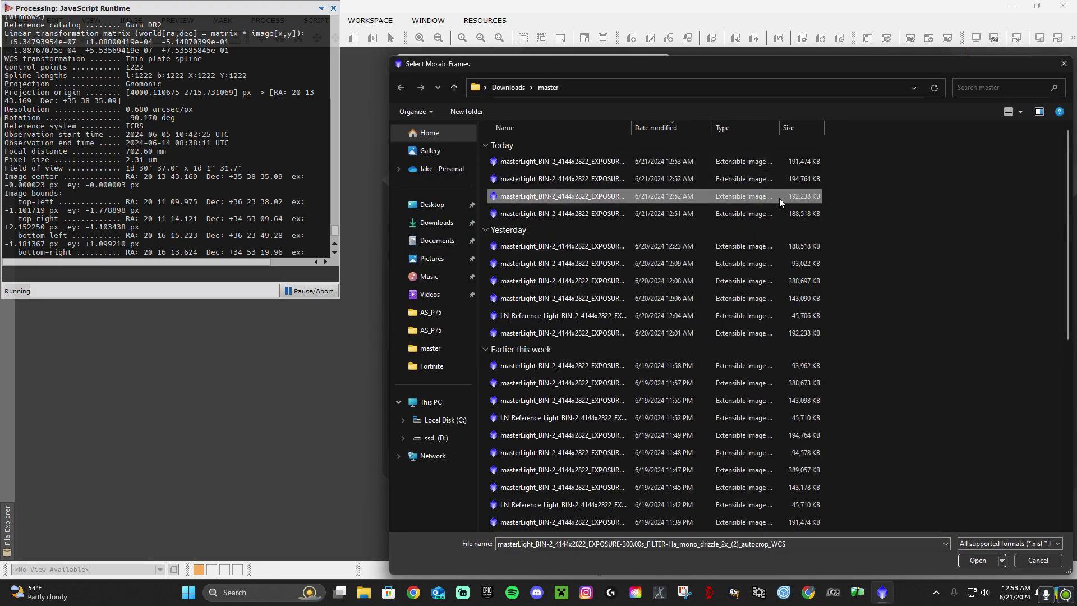
left_click(772, 215)
left_click_drag(843, 219, 842, 157)
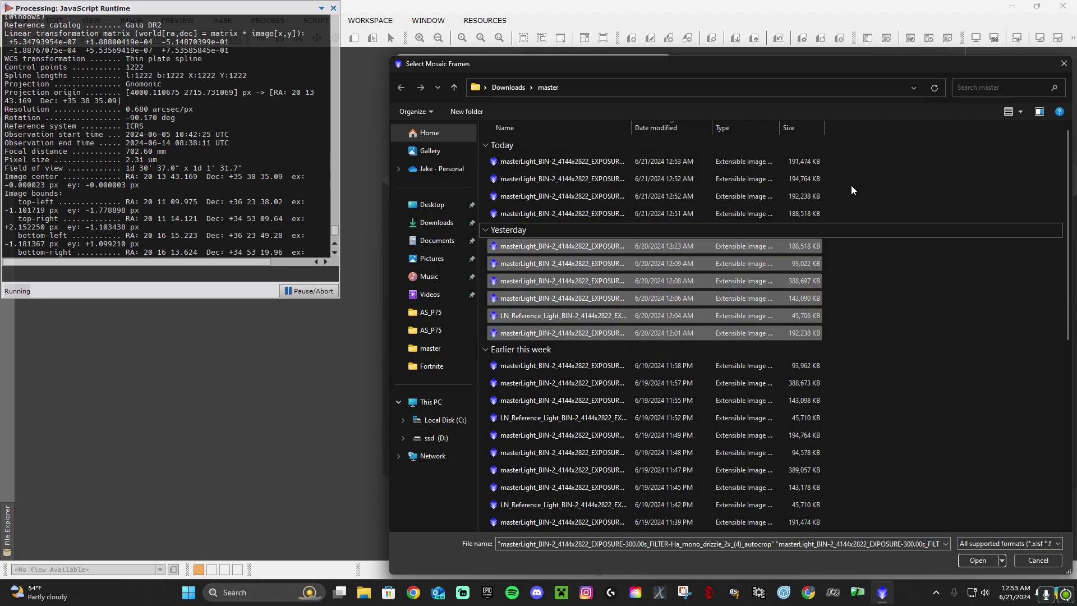
left_click(795, 177)
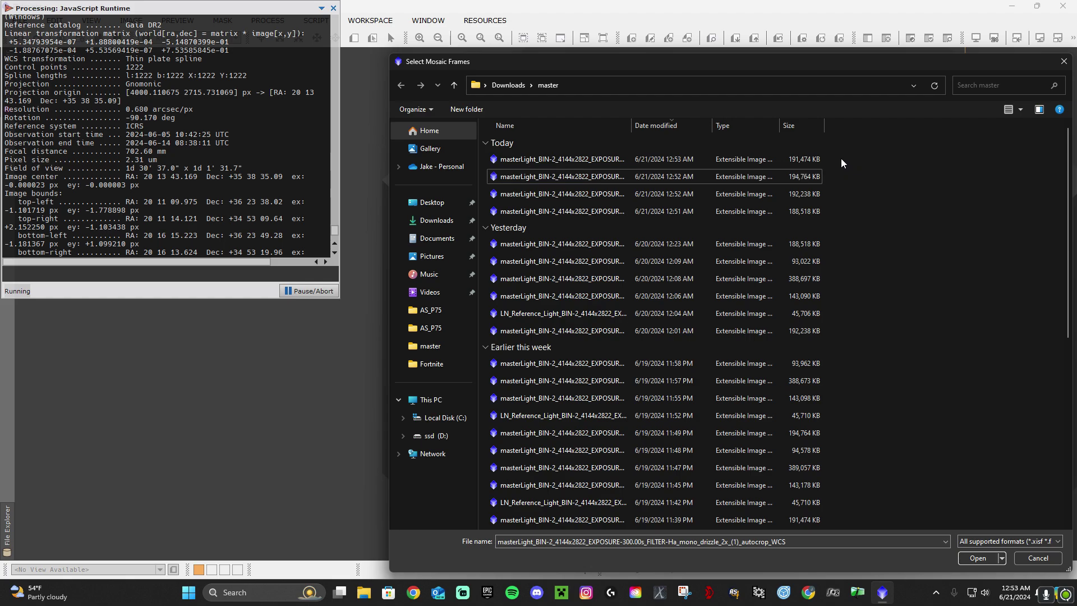
mouse_move(840, 158)
left_mouse_down()
mouse_move(767, 258)
mouse_move(767, 221)
left_mouse_up()
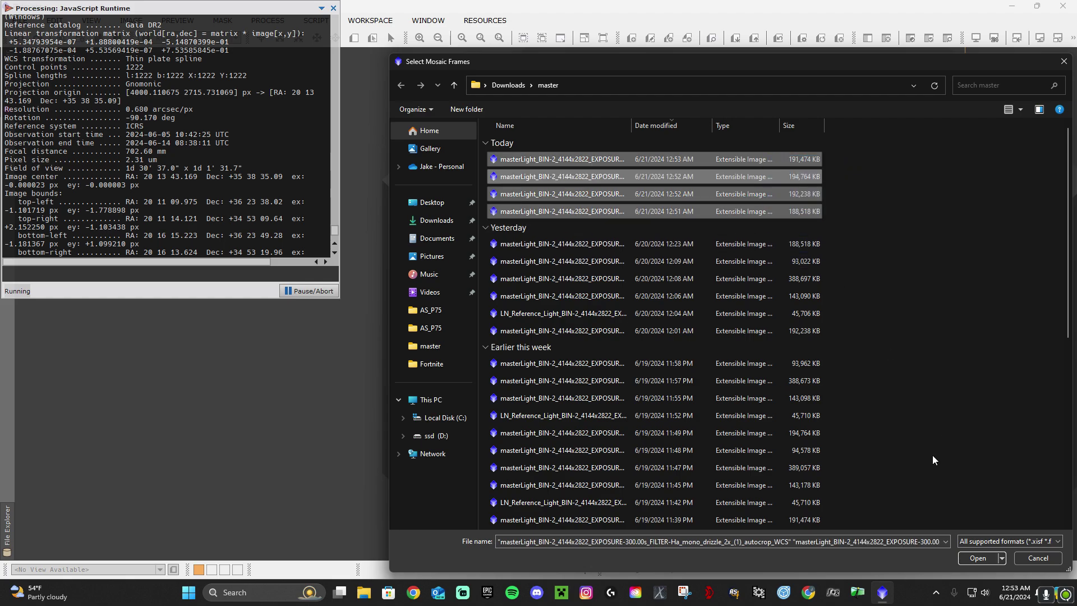
left_click(976, 558)
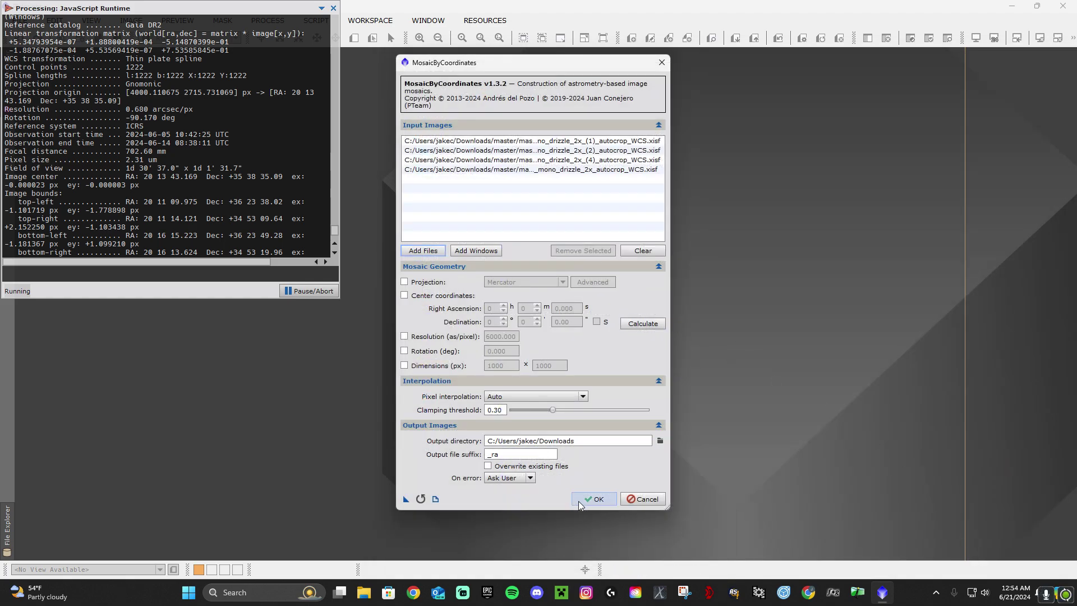
Confirm output directory Downloads and suffix _ra, then run the MosaicByCoordinates reprojection.
triple_click(592, 442)
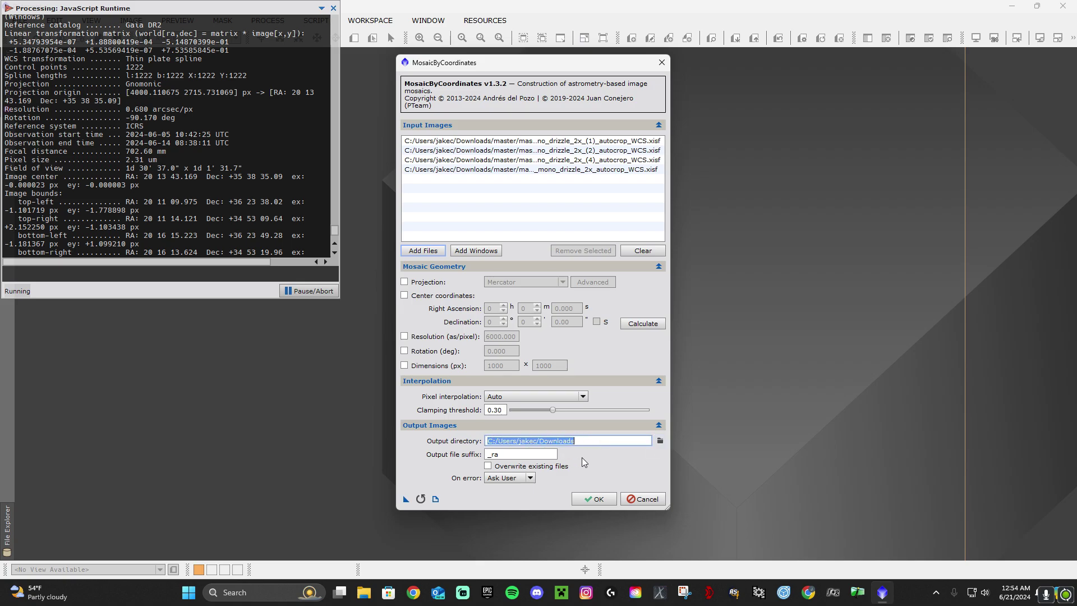
key("Tab")
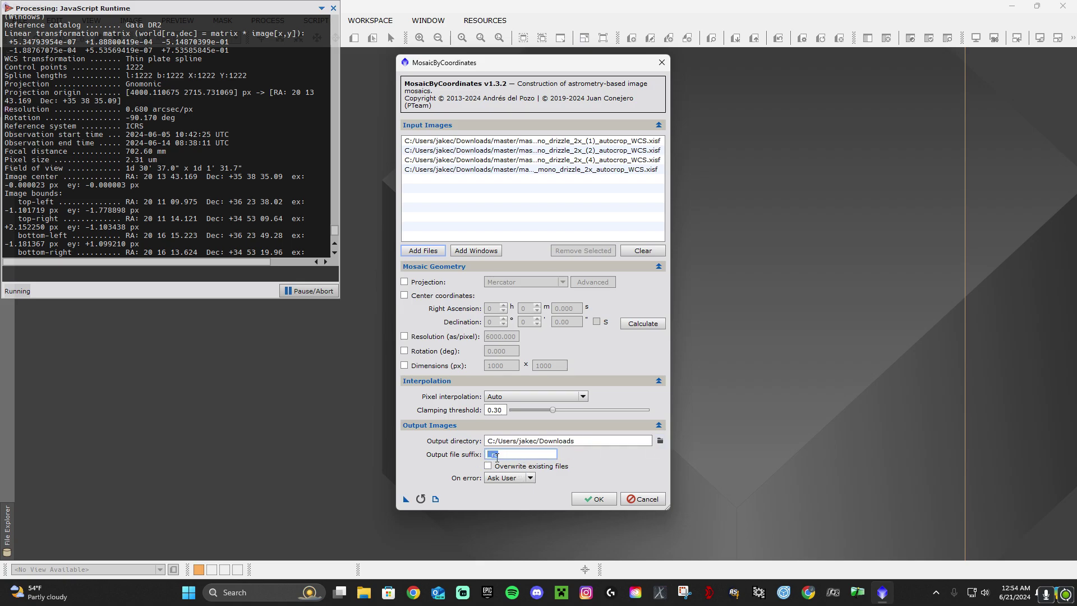
left_click_drag(494, 456, 557, 465)
left_click(590, 499)
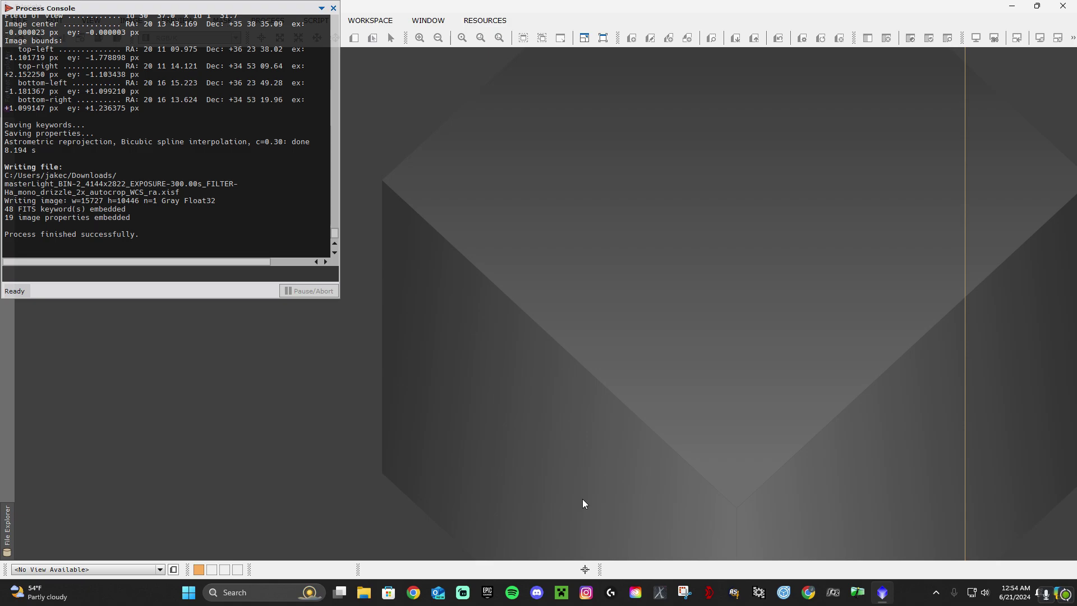
Open the reprojected _ra panel files from Downloads and close the unwanted screenshot image.
left_click(334, 8)
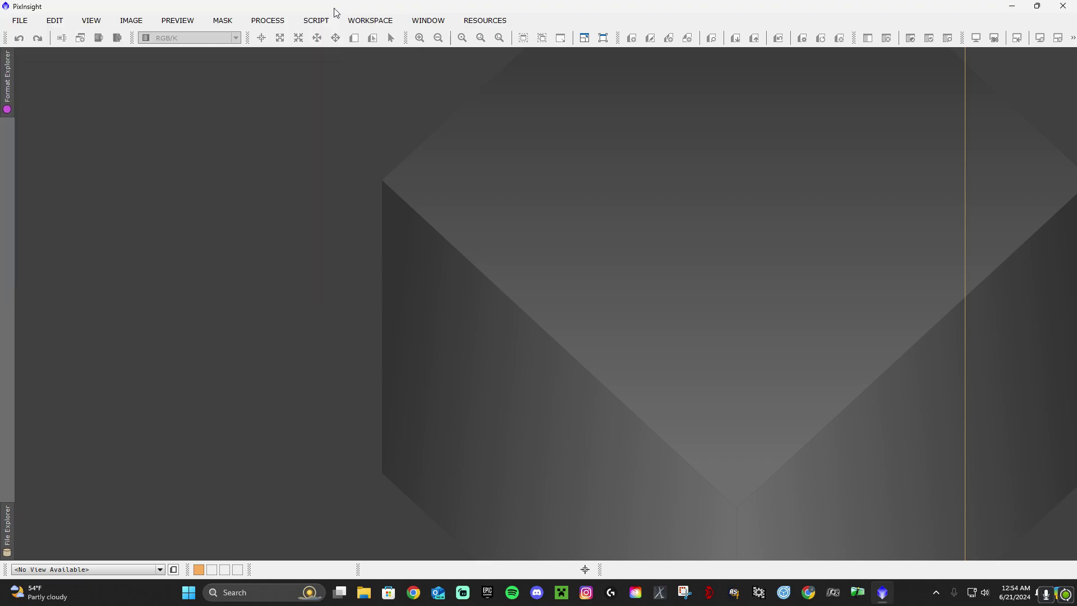
double_click(412, 242)
left_click(51, 180)
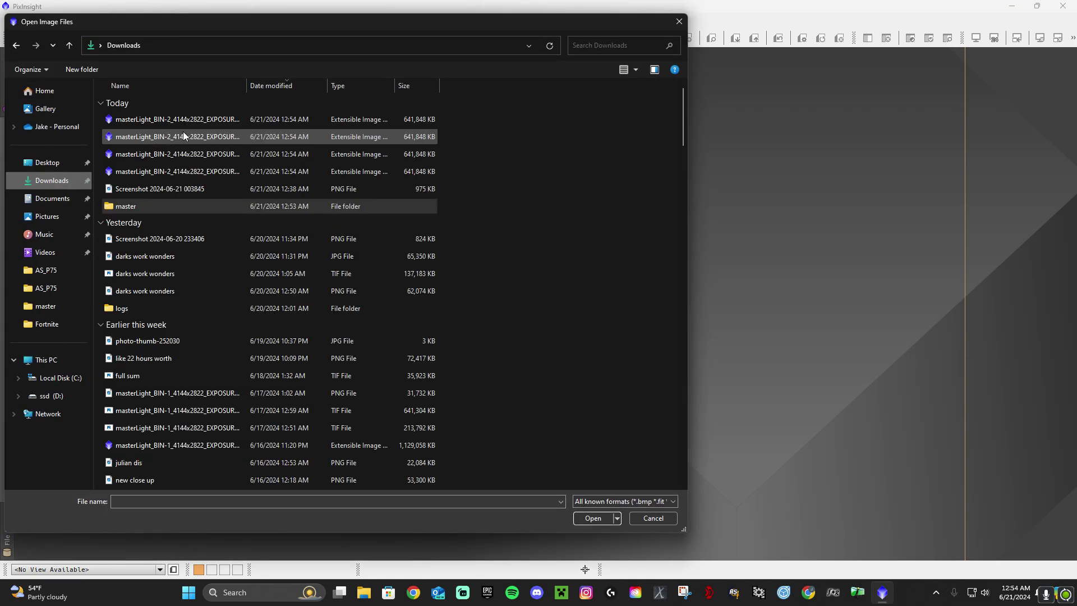
left_click(183, 103)
double_click(182, 117)
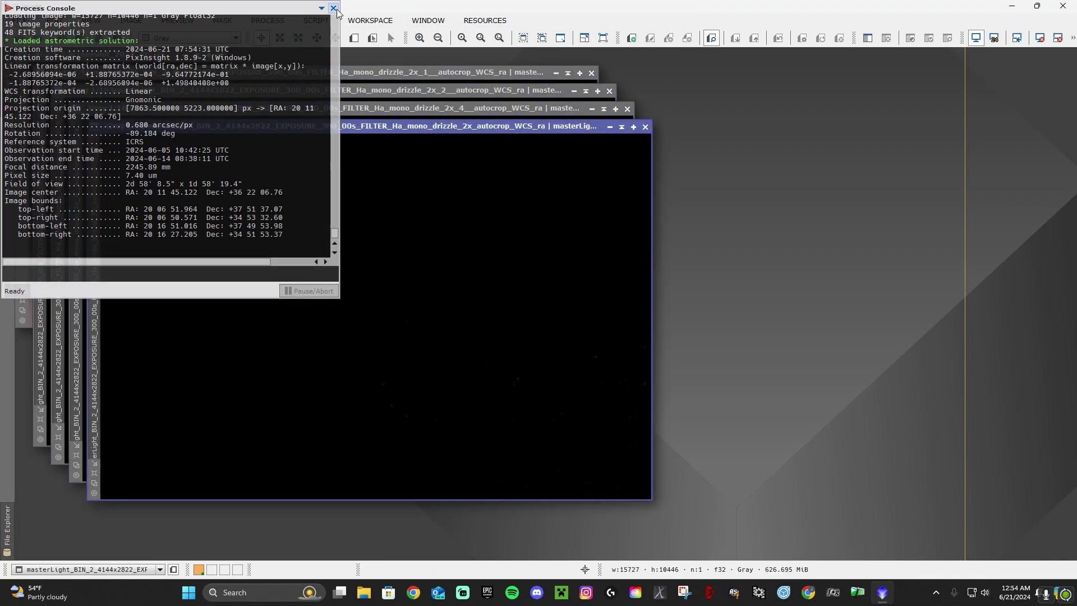
left_click(335, 9)
left_click(221, 55)
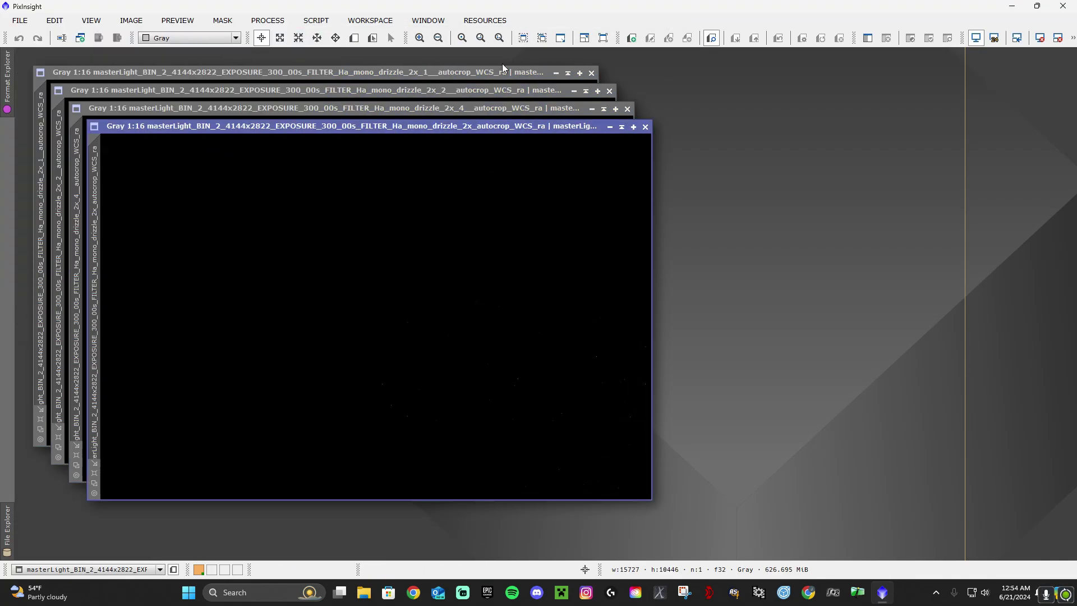
Auto-stretch the front and 2x_4 panels, compare their canvas positions, then close 2x_4.
left_click(994, 39)
left_click_drag(519, 126, 702, 161)
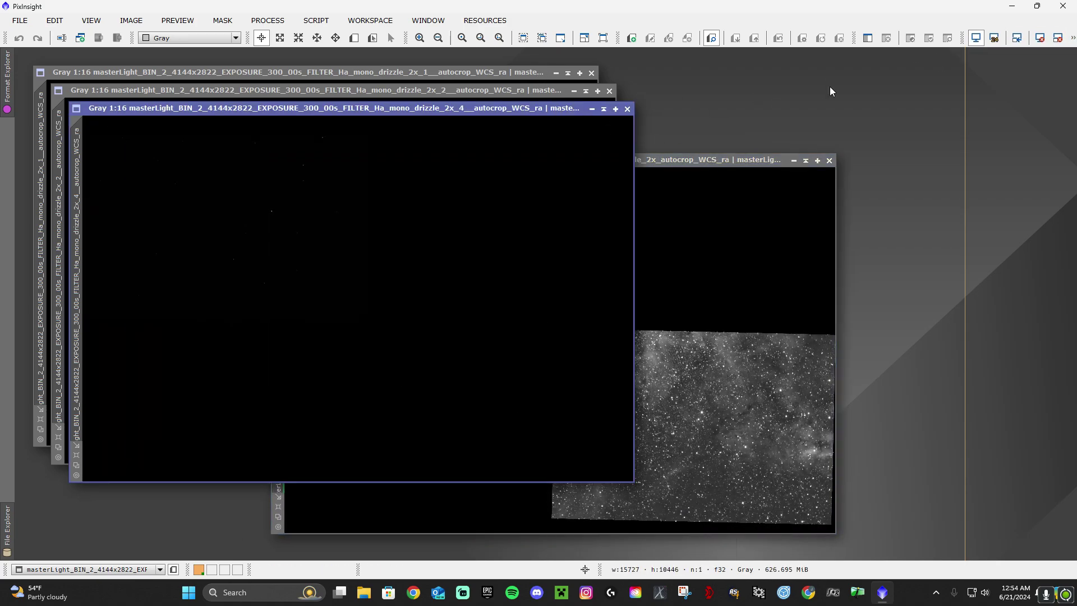
left_click(994, 55)
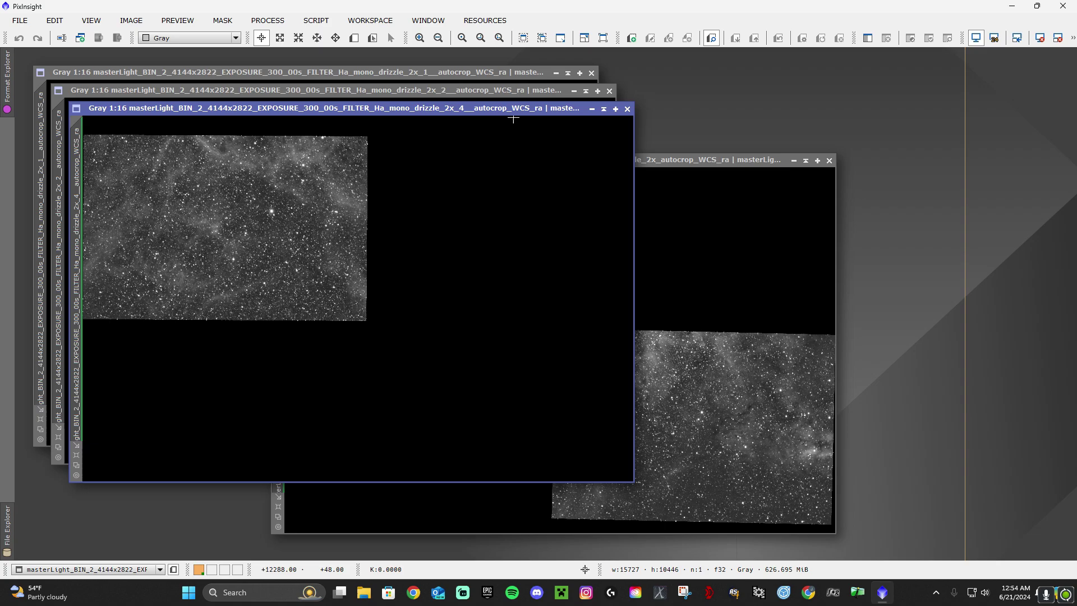
left_click_drag(522, 111, 723, 163)
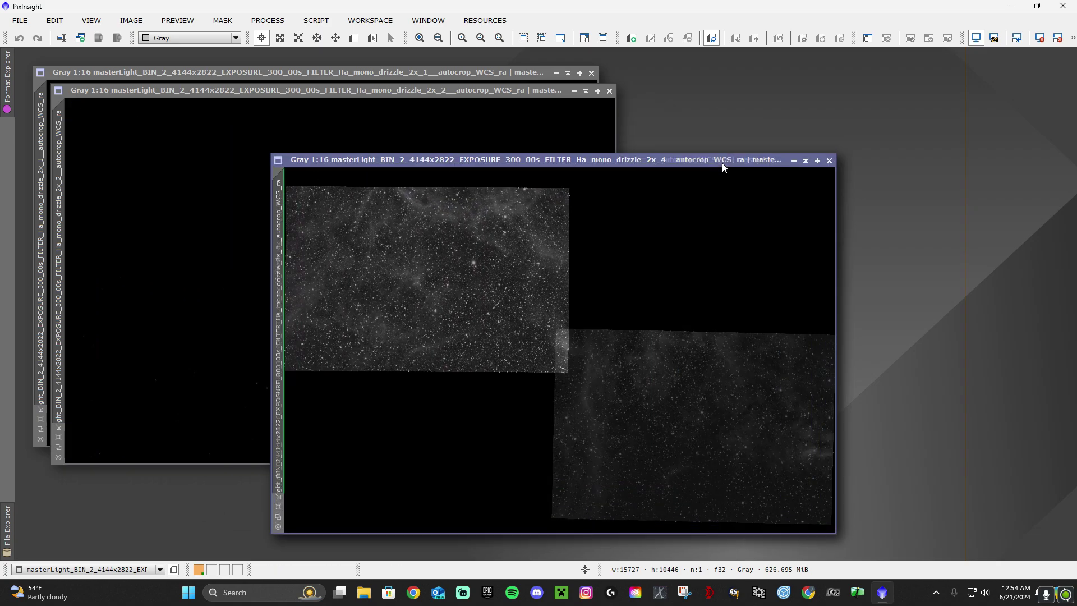
left_click(829, 160)
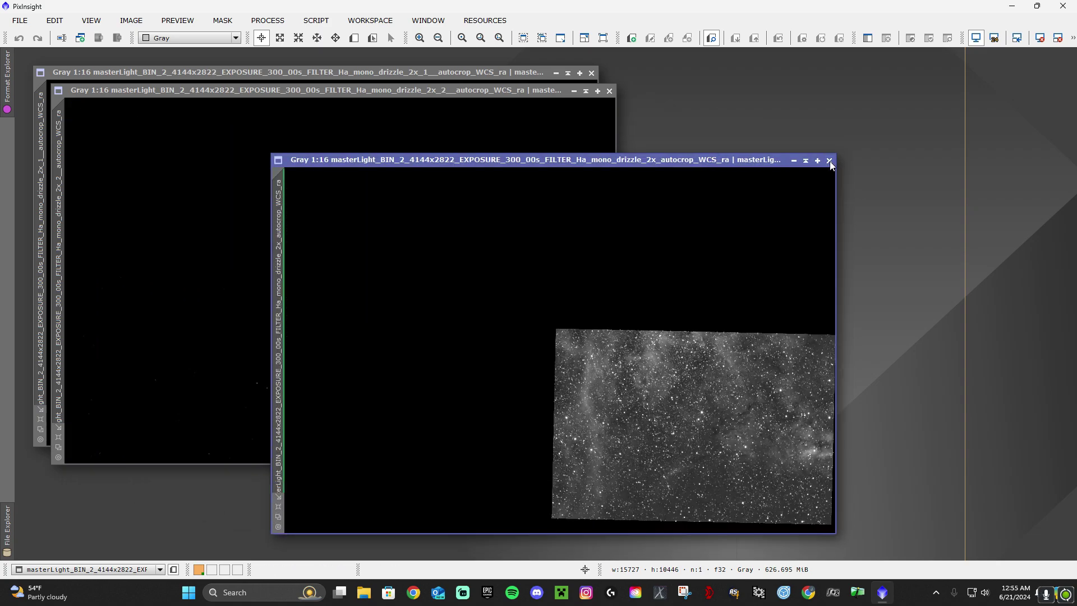
Close the remaining panel windows and launch the GradientMergeMosaic process.
left_click(609, 90)
left_click(591, 73)
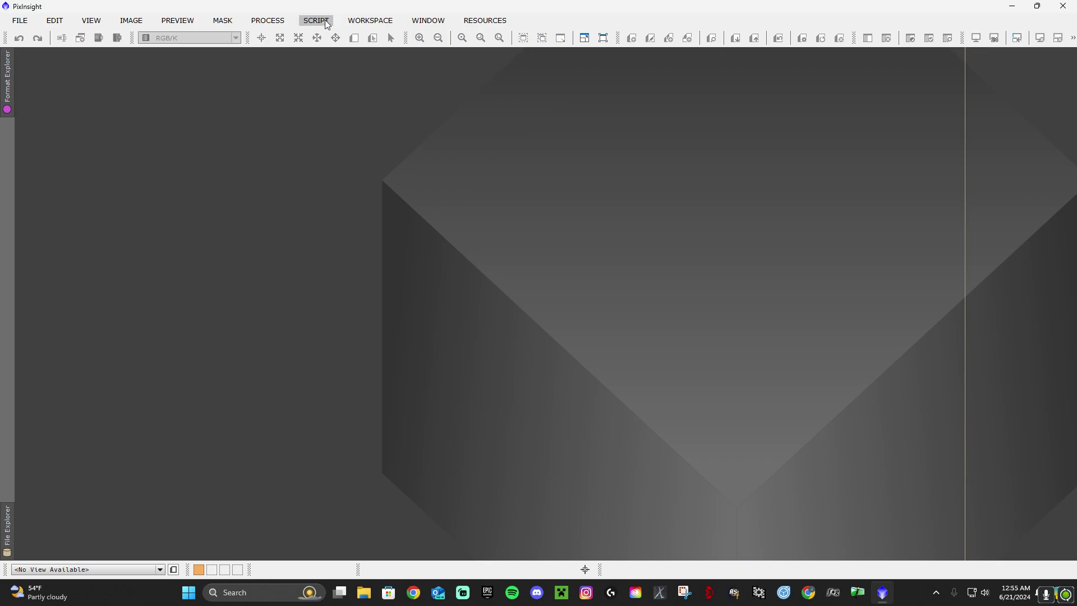
left_click(267, 20)
mouse_move(351, 12)
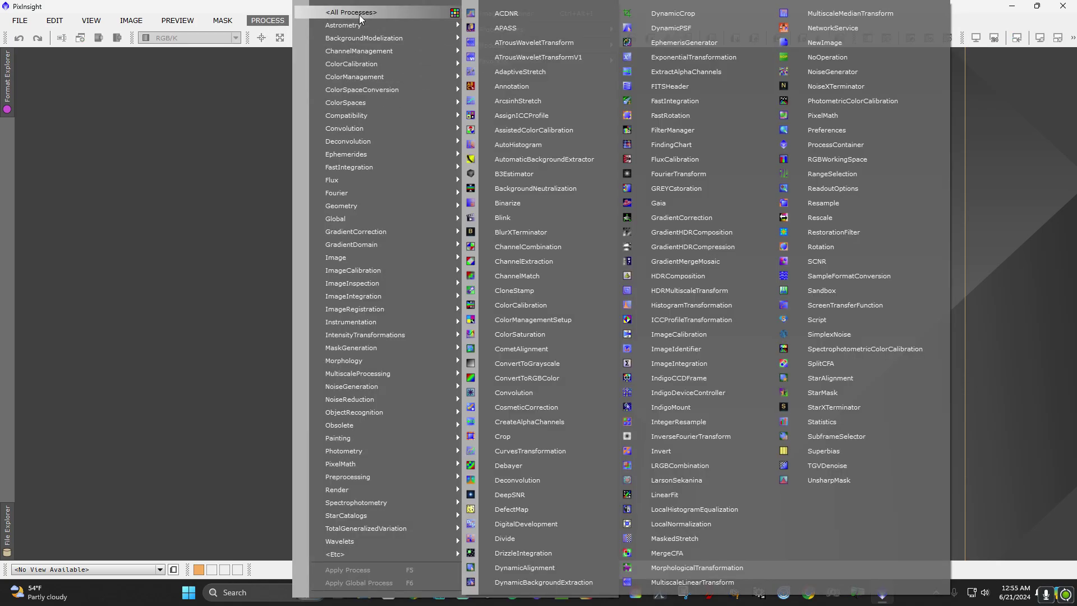
left_click(658, 265)
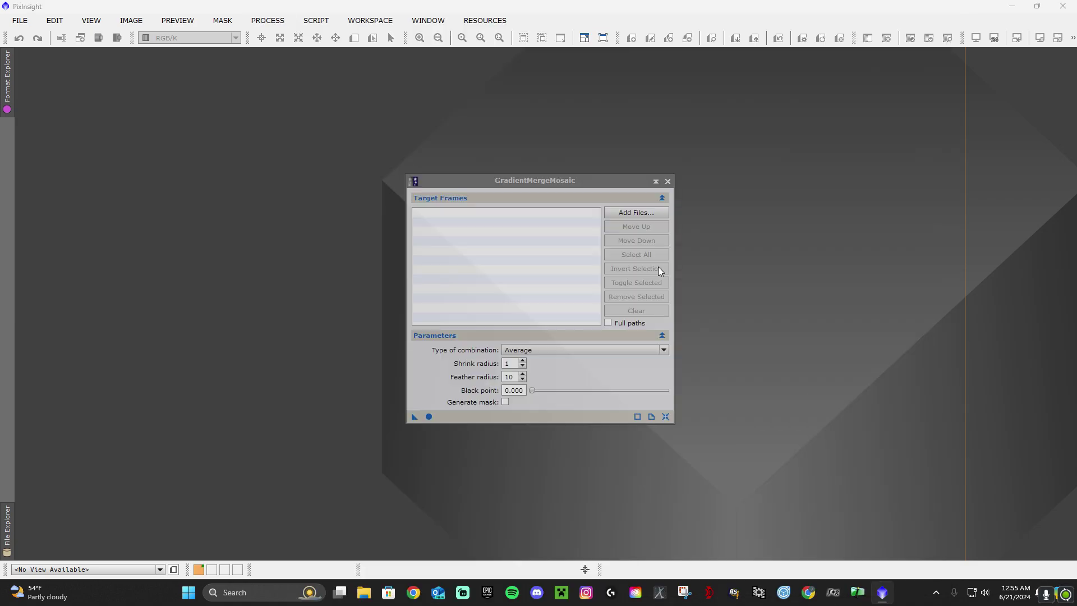
Add the four reprojected _ra panels from Downloads as GradientMergeMosaic target frames.
left_click(621, 212)
left_click(522, 164)
left_click(437, 222)
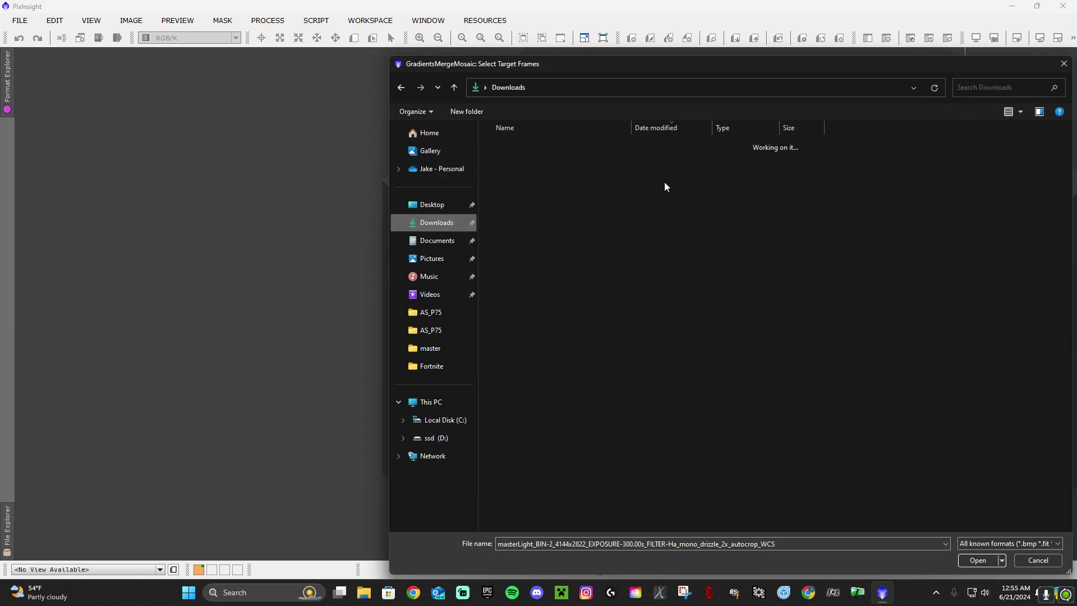
left_click_drag(833, 157, 799, 217)
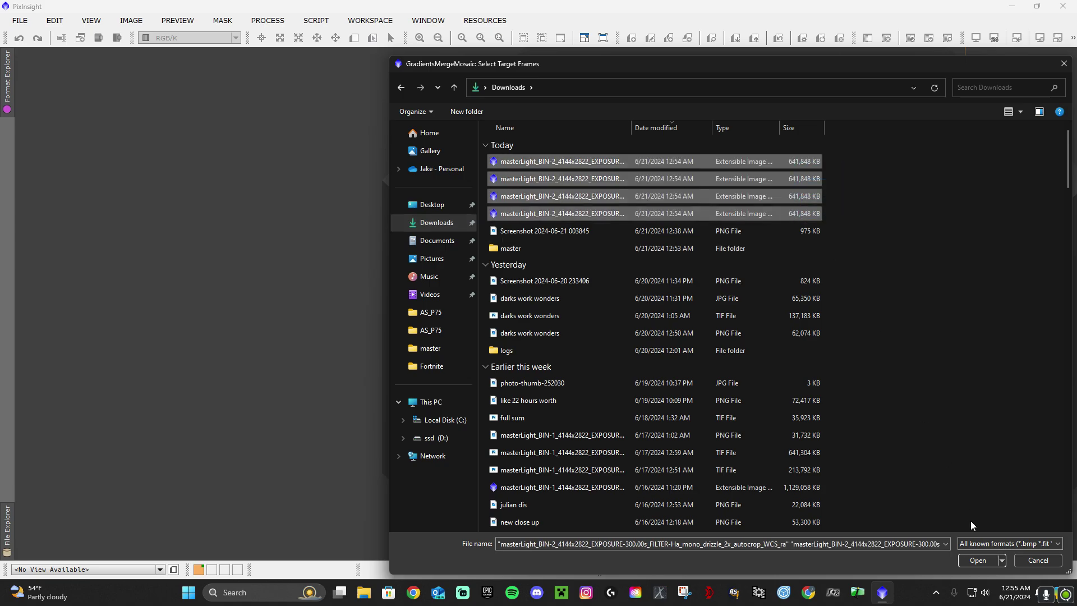
left_click(976, 560)
Keep Average as the combination type and run the merge on the four panels.
left_click(641, 351)
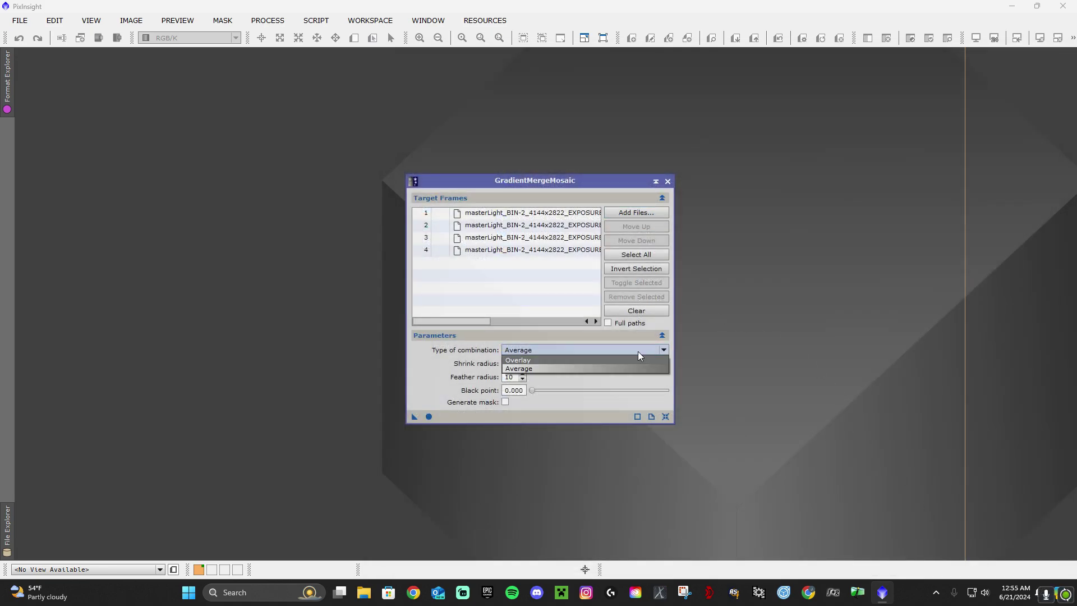
left_click(617, 353)
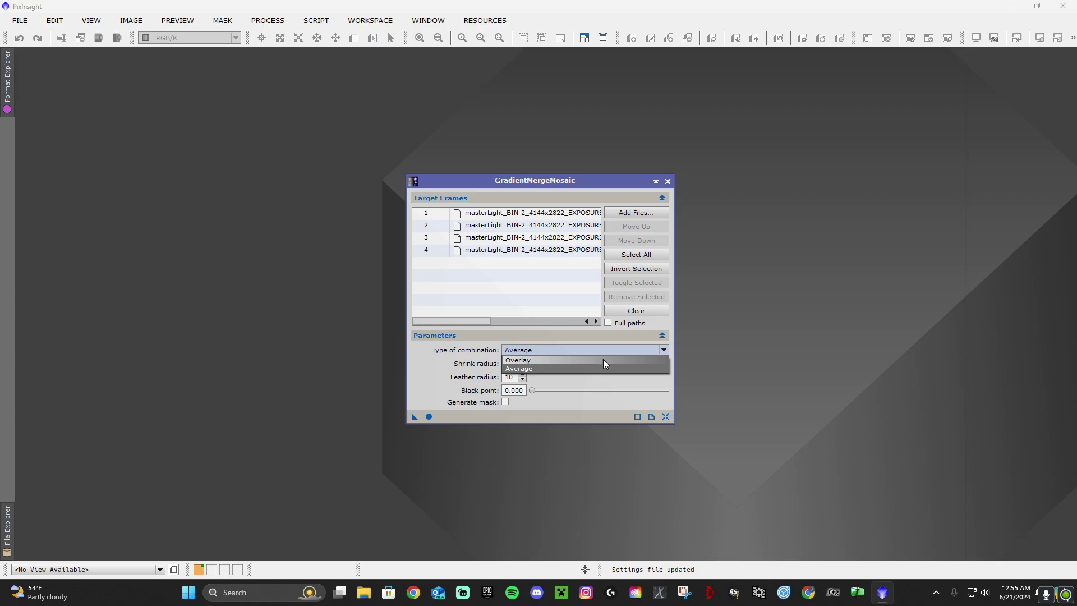
left_click(600, 352)
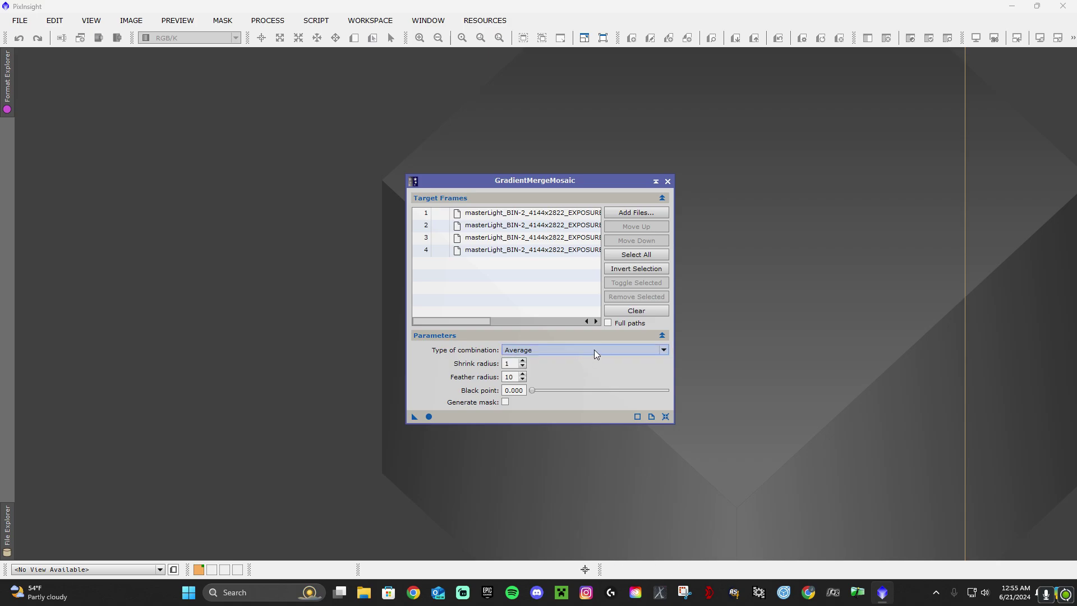
mouse_move(541, 350)
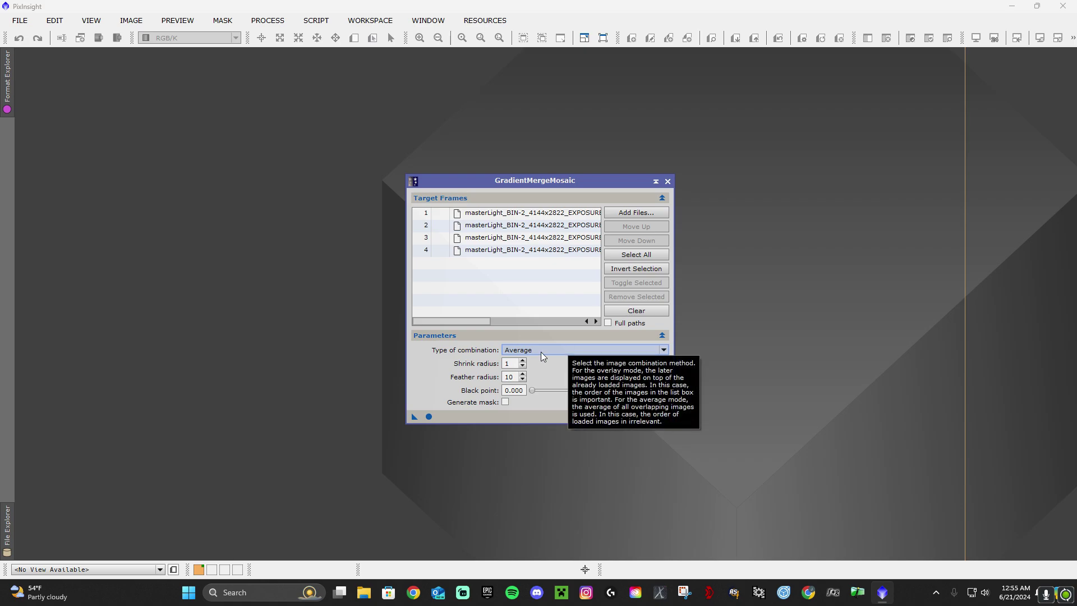
left_click(562, 351)
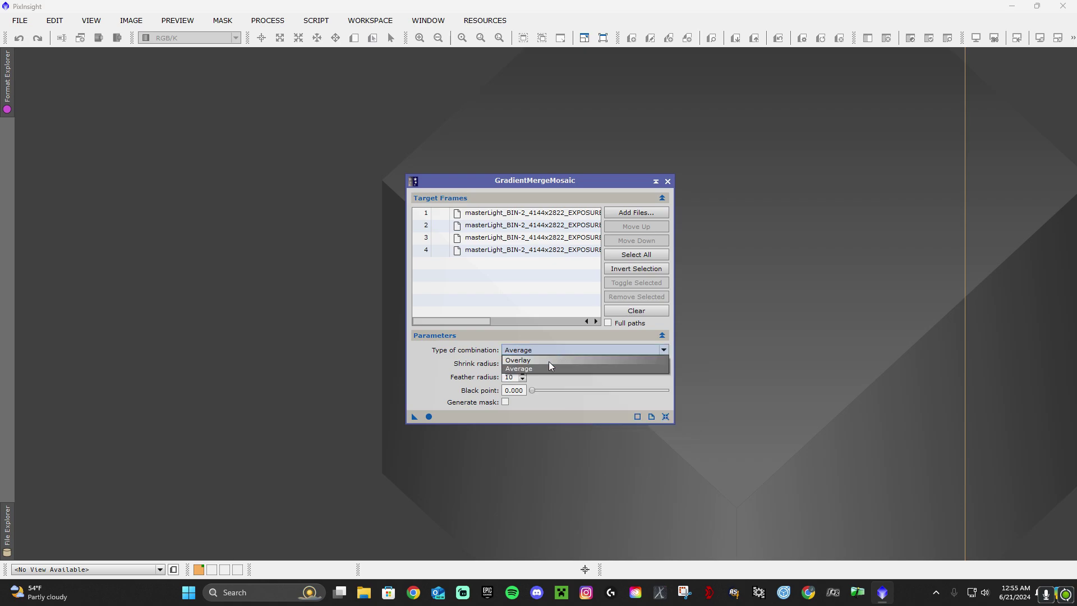
left_click(558, 349)
left_click(553, 351)
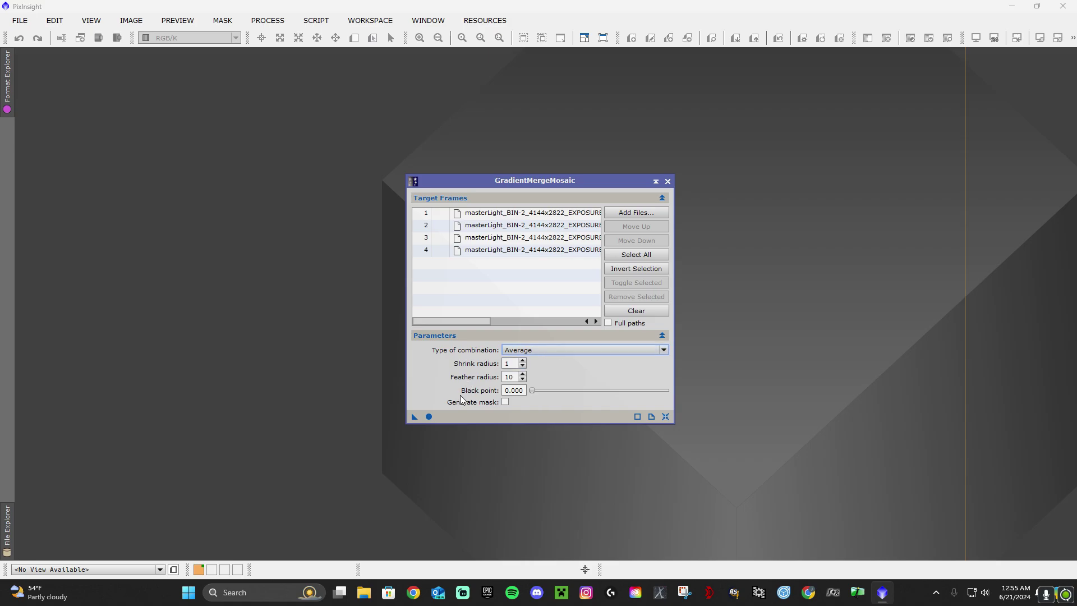
left_click(427, 417)
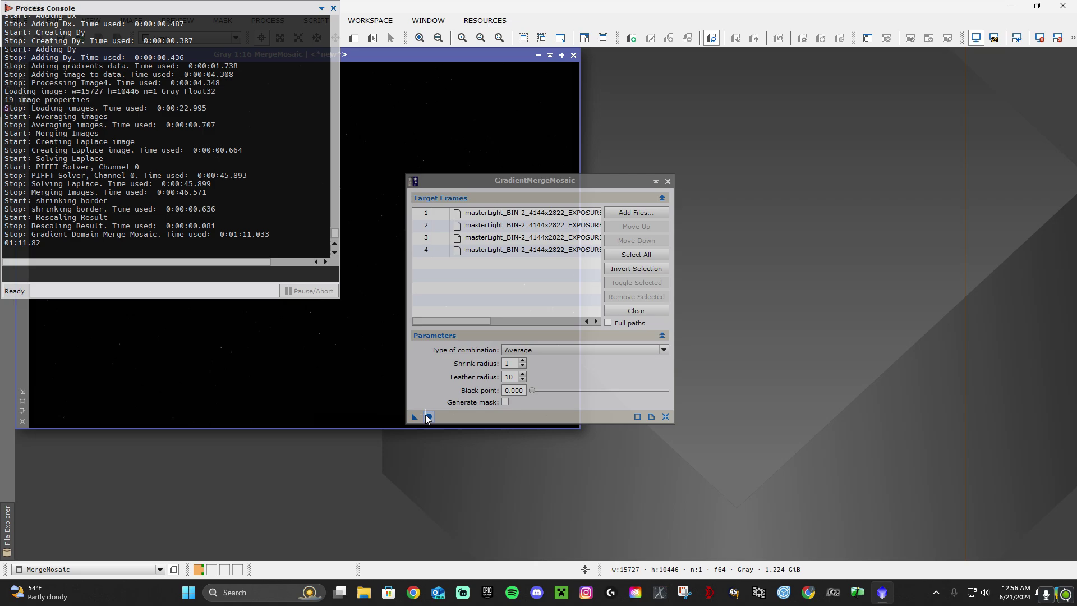
Close the console and merge tool, auto-stretch the MergeMosaic image and enlarge its view.
left_click(333, 8)
left_click(667, 181)
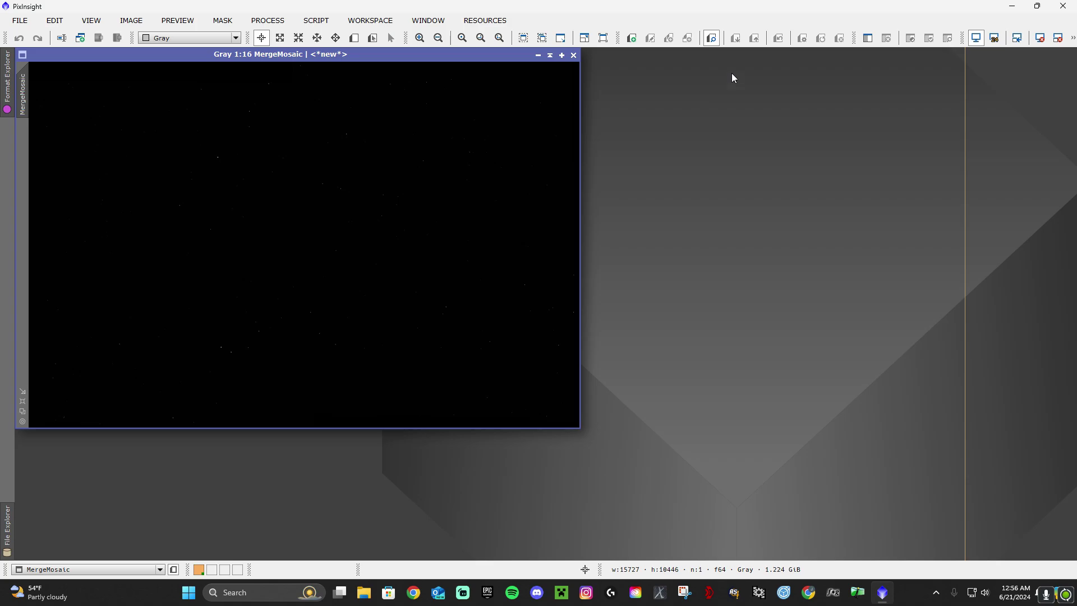
left_click_drag(965, 38, 987, 60)
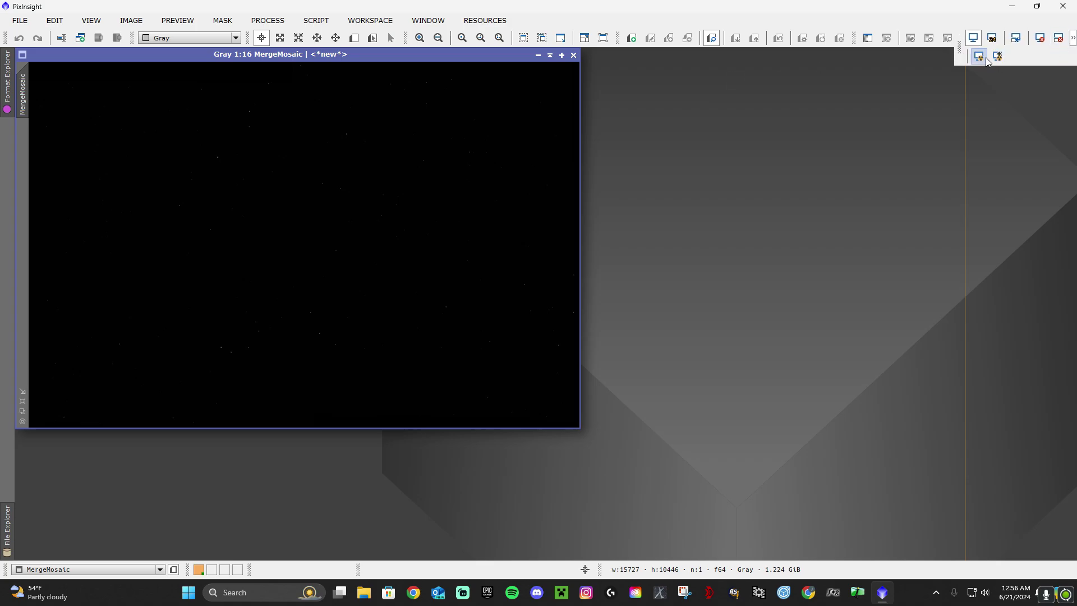
left_click(987, 59)
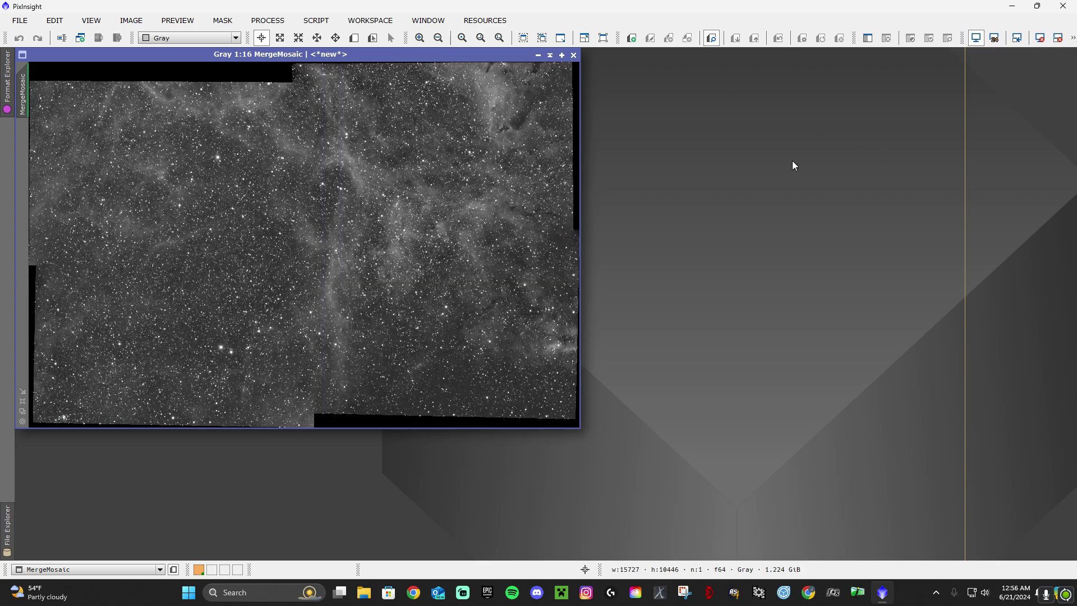
right_click(562, 261)
left_click(606, 510)
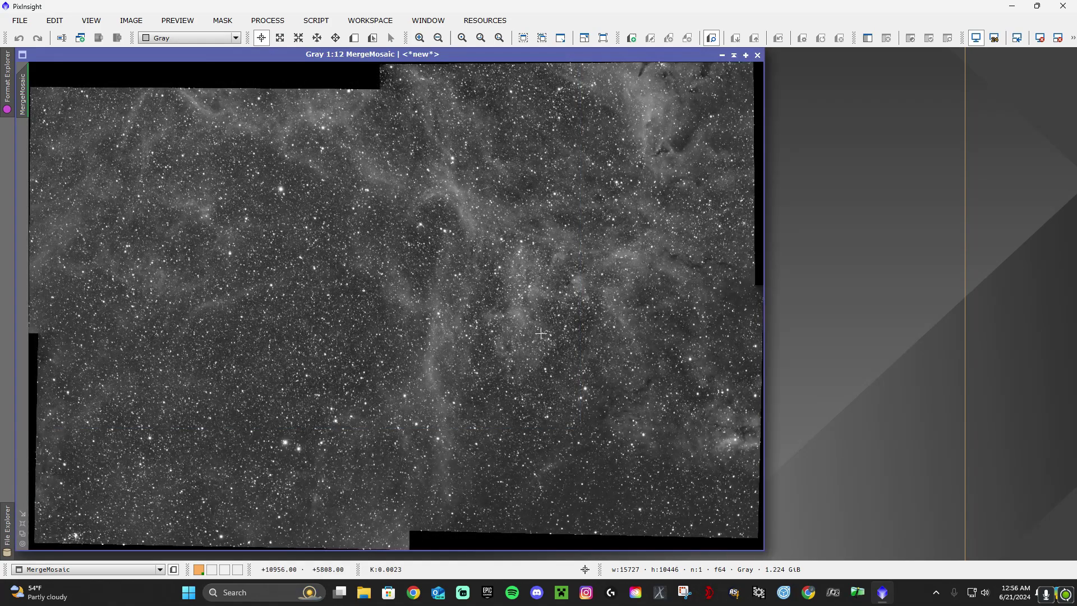
Crop the mosaic with DynamicCrop to a rectangle drawn just inside the black borders.
left_click(273, 21)
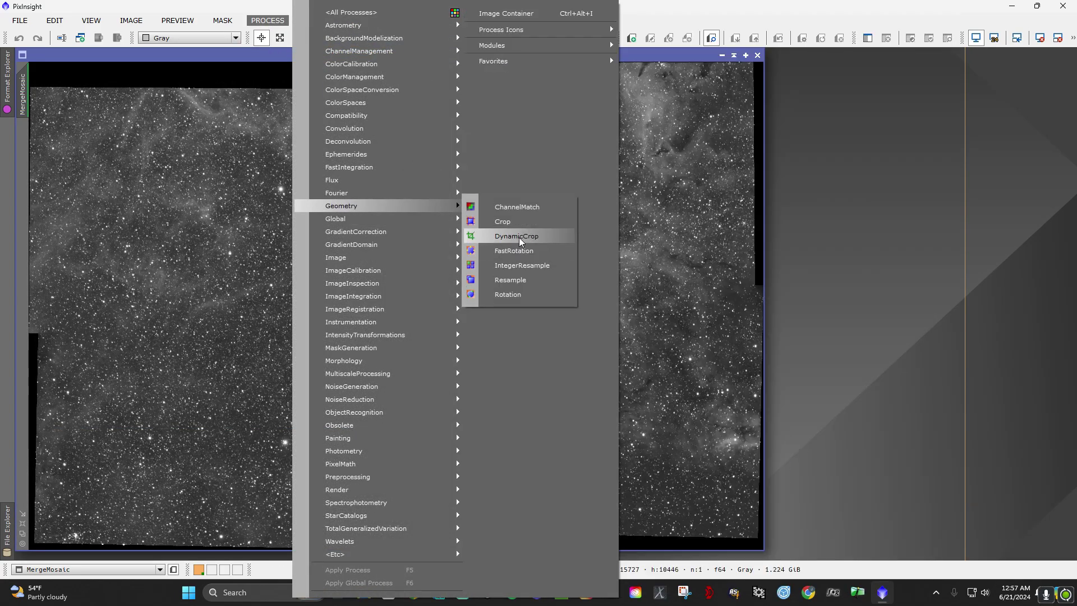
mouse_move(341, 205)
left_click(488, 243)
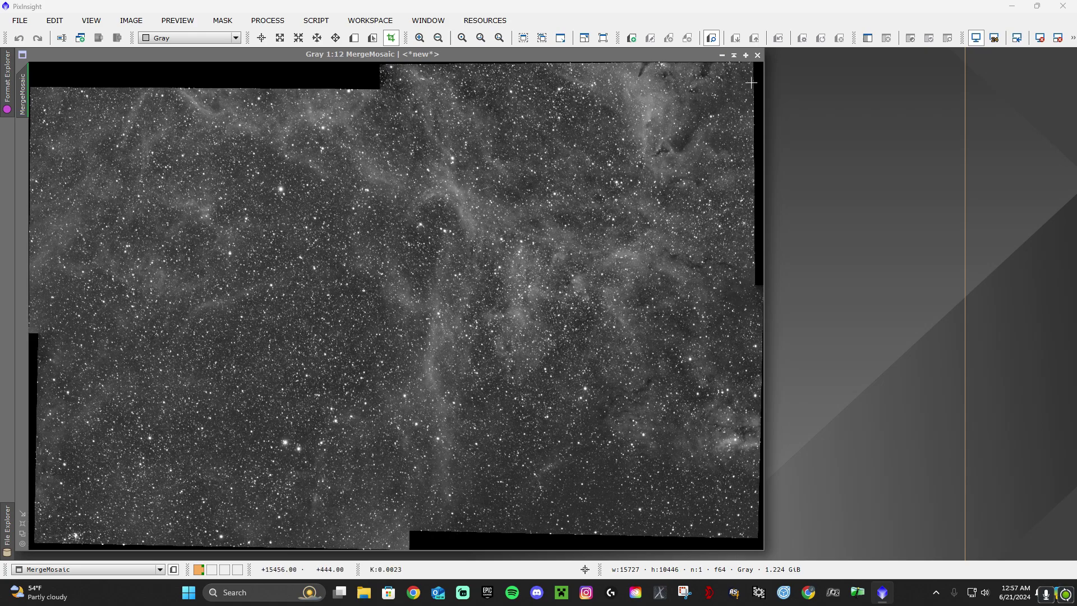
left_click_drag(752, 82, 44, 535)
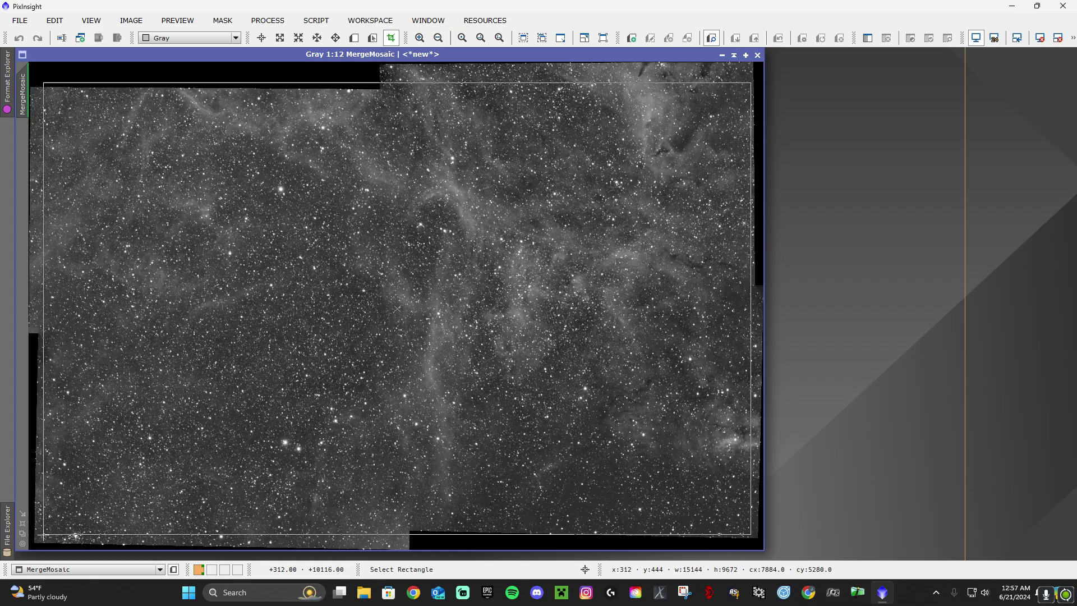
left_click_drag(44, 534, 32, 527)
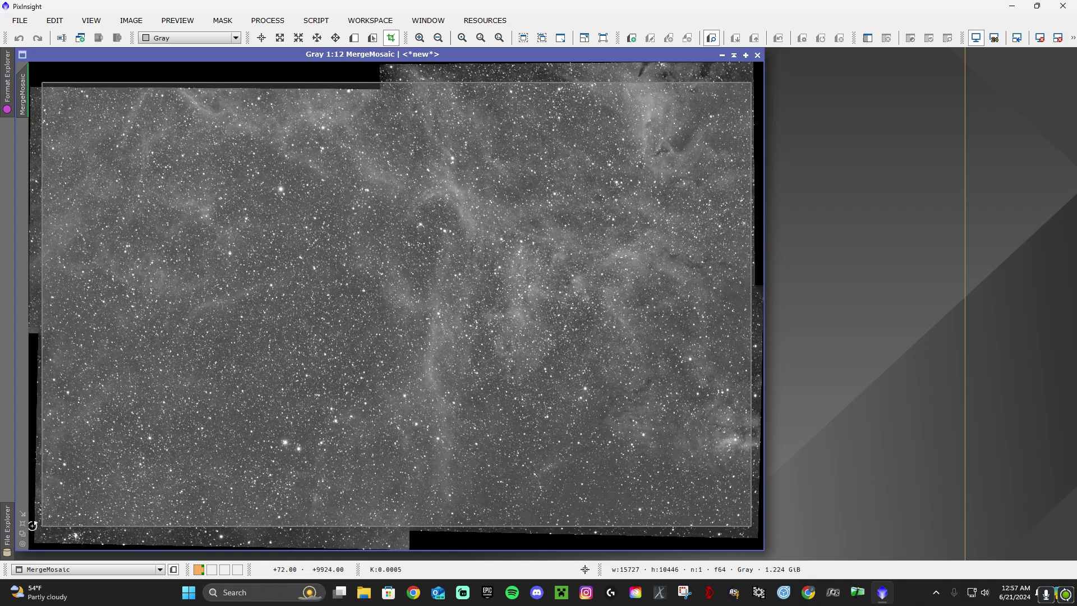
key("Return")
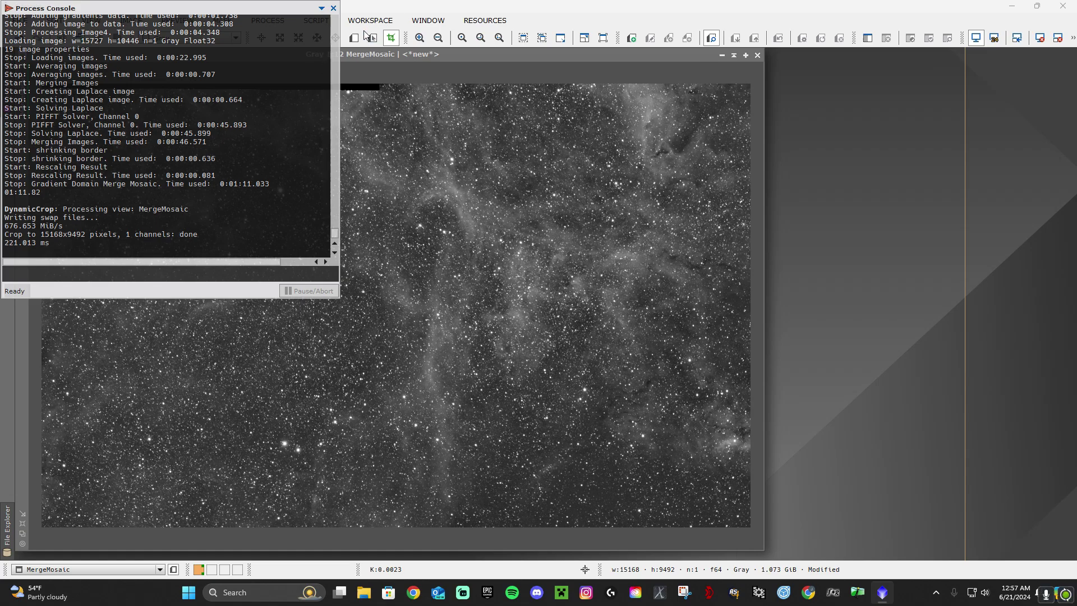
left_click(334, 8)
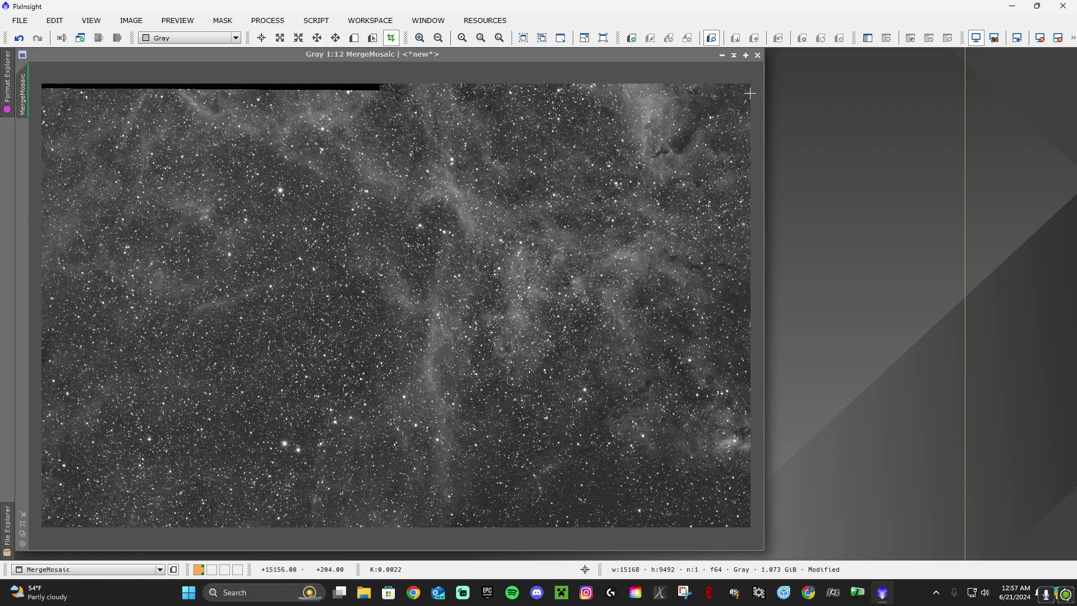
Apply a tighter second crop that removes the remaining top black strip.
left_click_drag(750, 93, 43, 527)
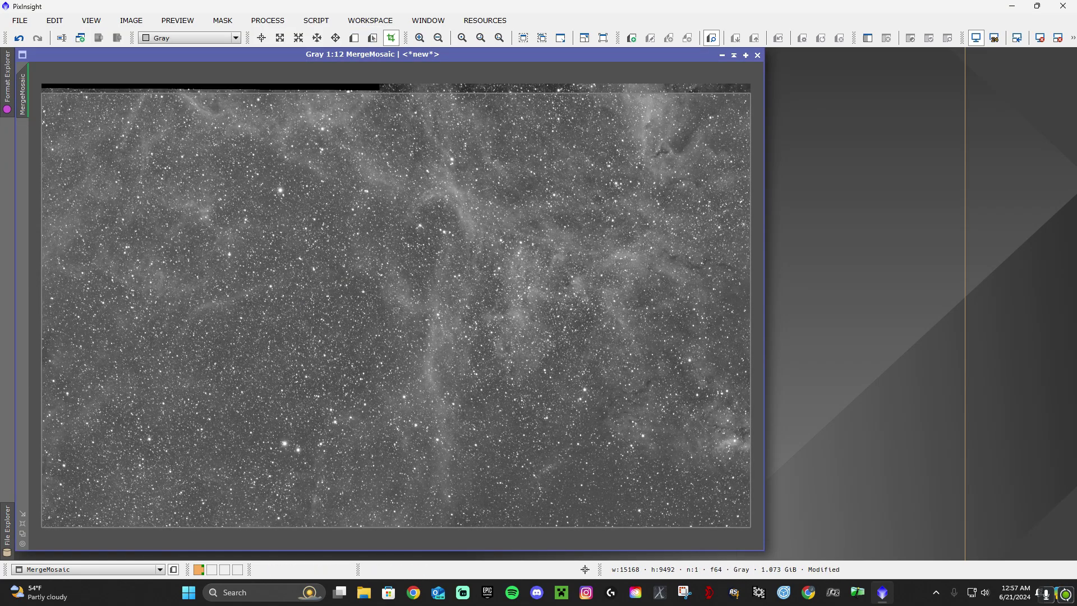
key("Return")
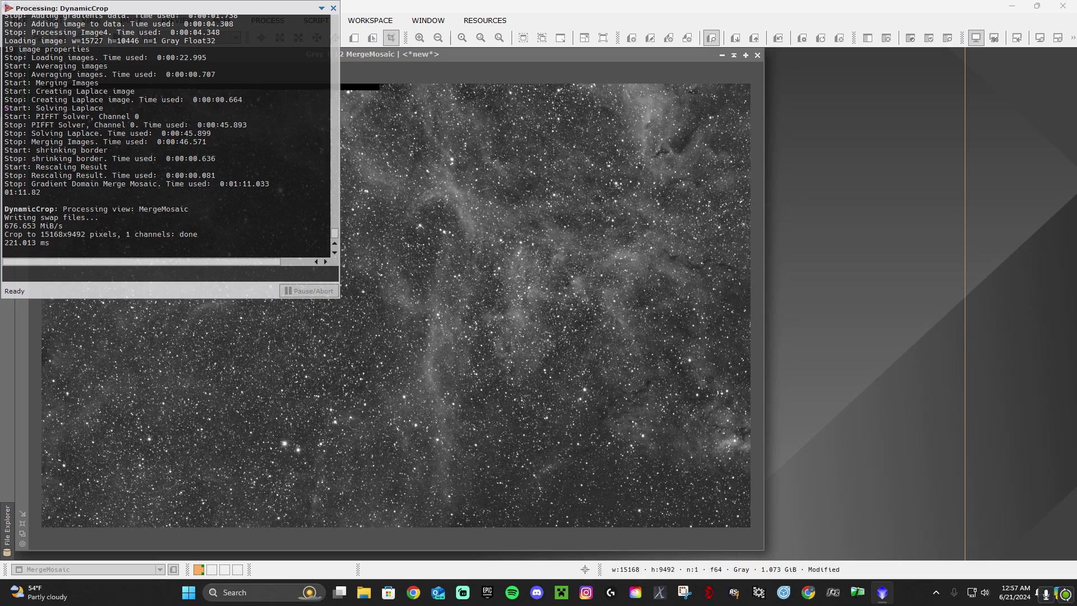
key("Return")
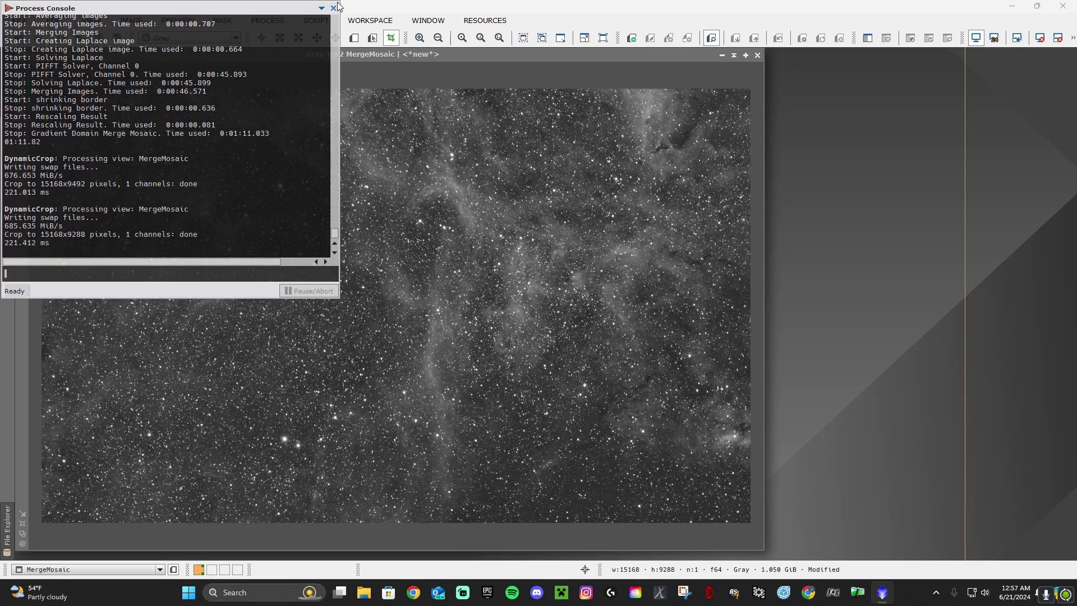
right_click(416, 133)
left_click(334, 9)
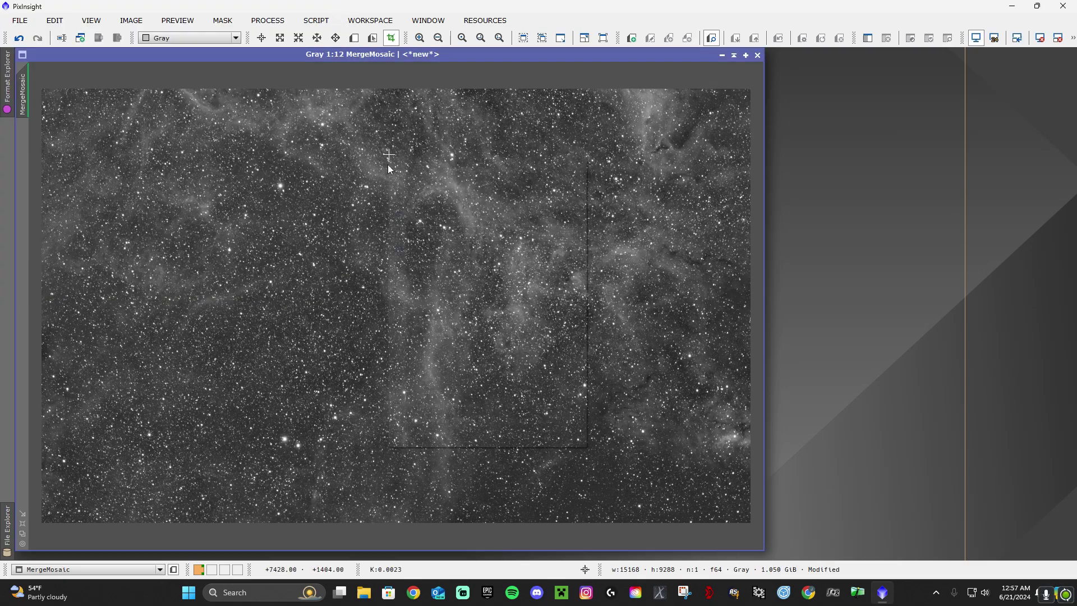
right_click(389, 159)
left_click(451, 433)
Undo then redo the tighter crop and fit the 15168x9288 mosaic in its window.
right_click(338, 143)
left_click(384, 397)
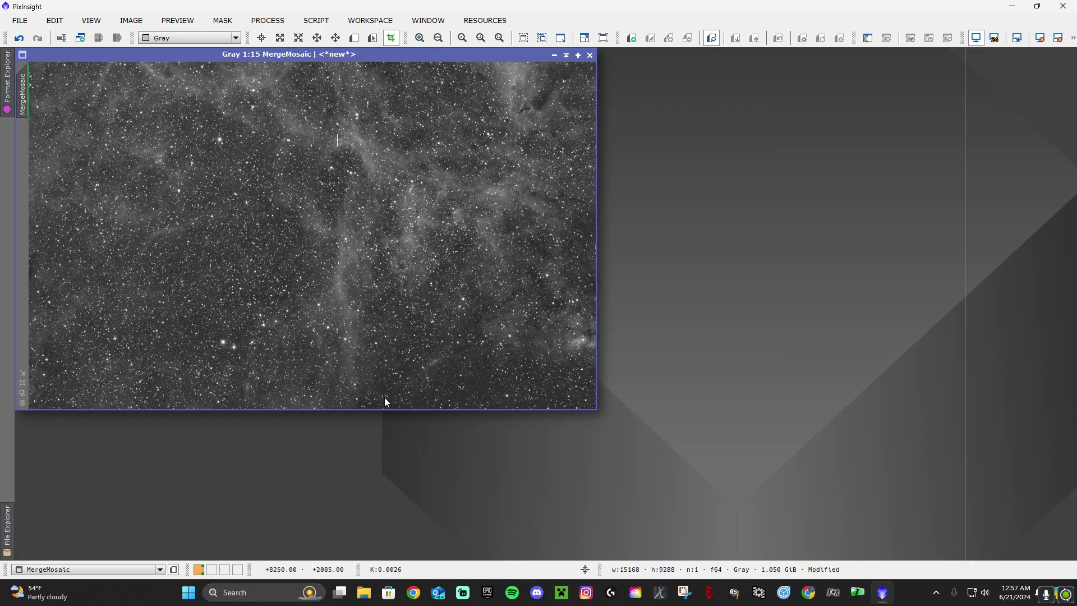
right_click(409, 276)
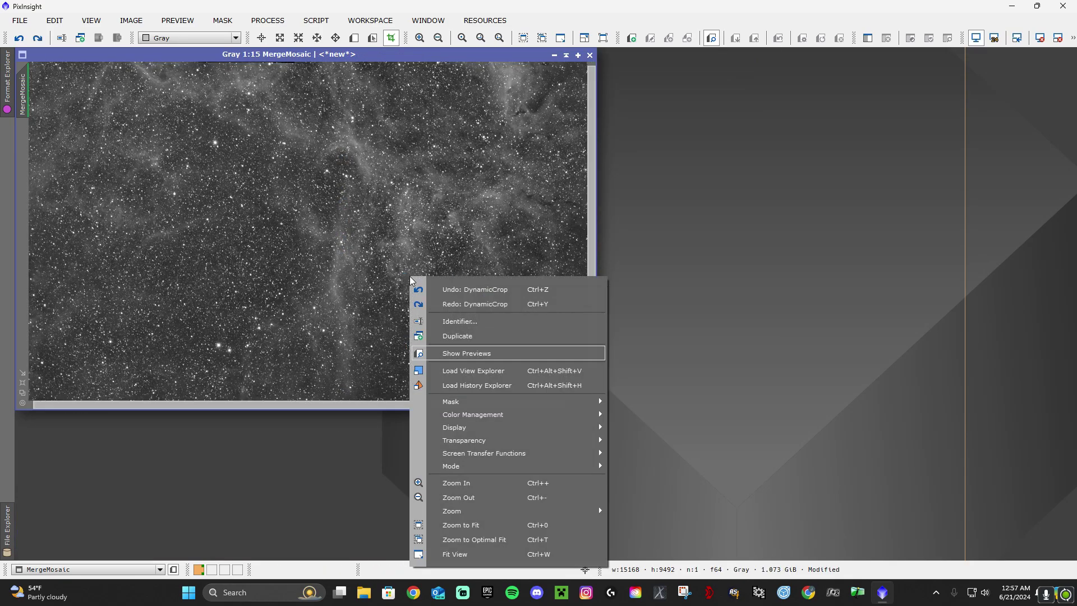
left_click(801, 315)
left_click(39, 38)
right_click(331, 222)
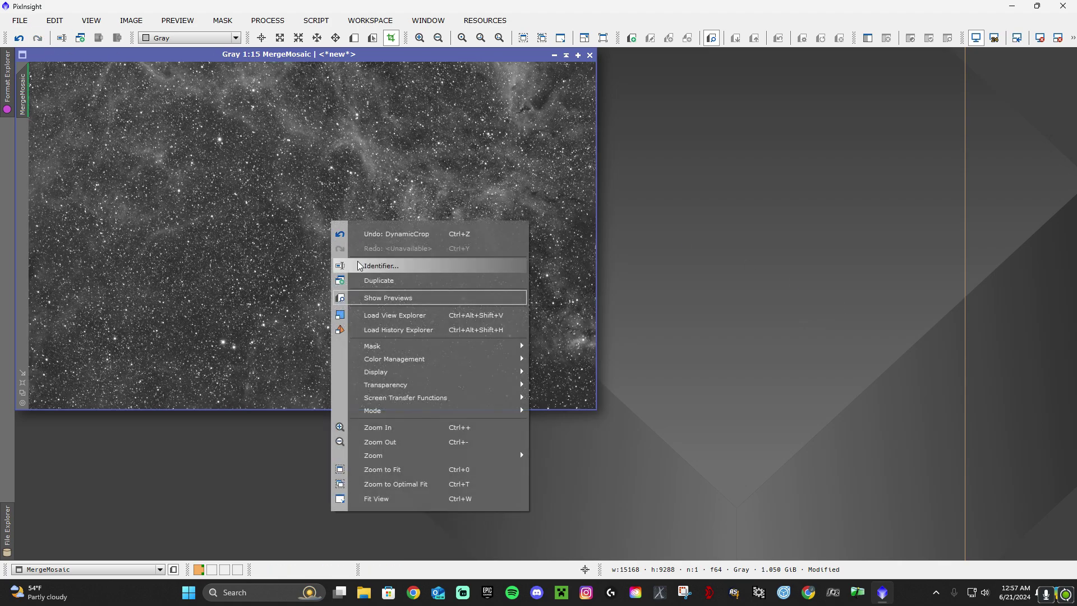
left_click(379, 469)
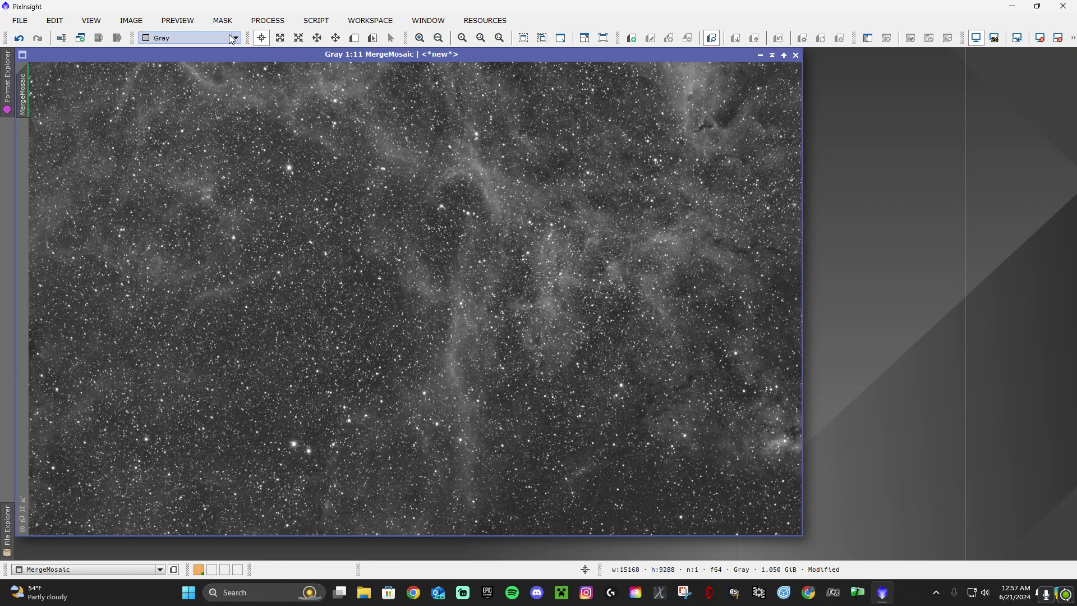
Run StarXTerminator on the MergeMosaic view to strip the stars from the Ha nebulosity.
left_click(268, 21)
mouse_move(353, 12)
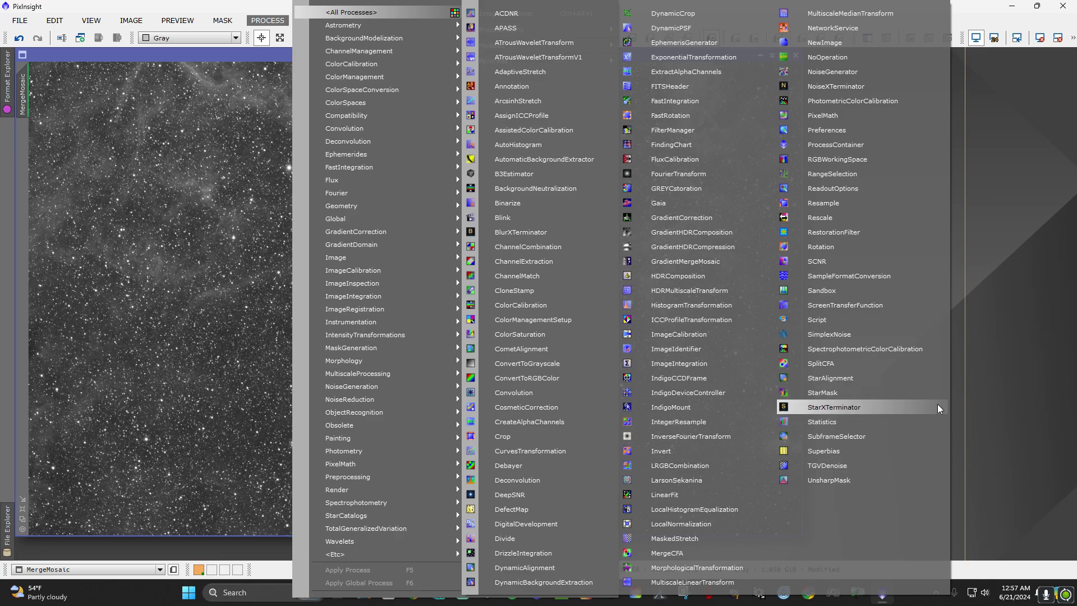
left_click(937, 405)
left_click_drag(808, 497, 723, 457)
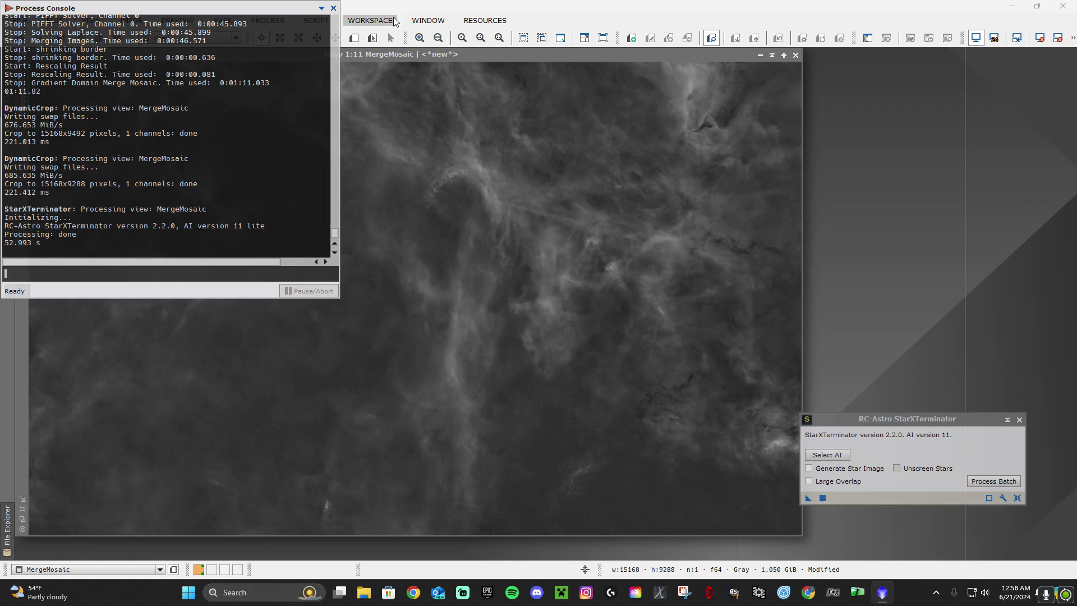
Close the Process Console and re-apply STF AutoStretch to the starless mosaic.
left_click(334, 7)
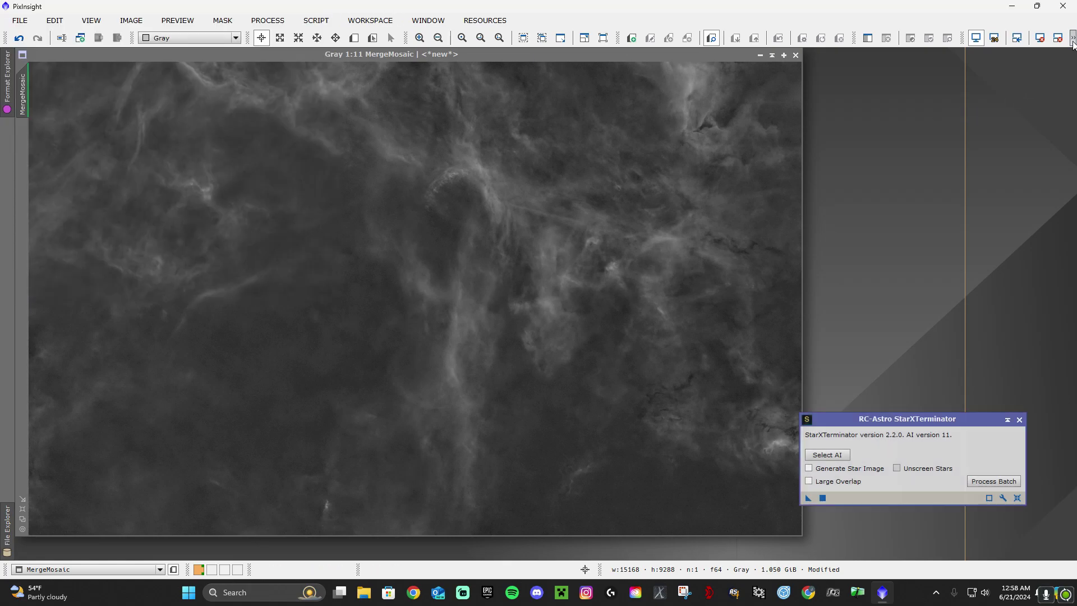
left_click(1074, 37)
left_click(979, 56)
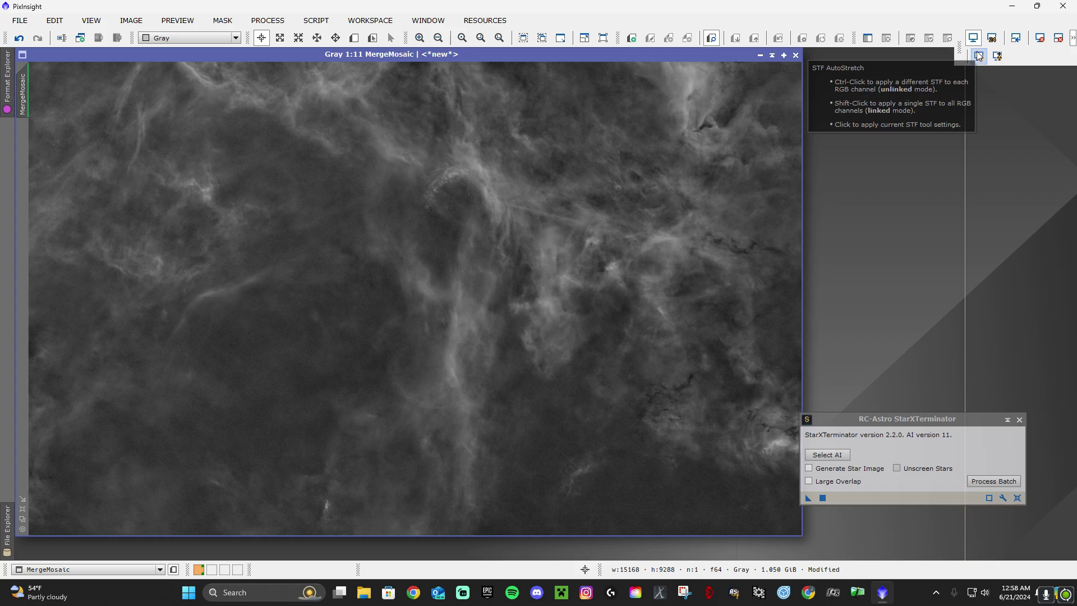